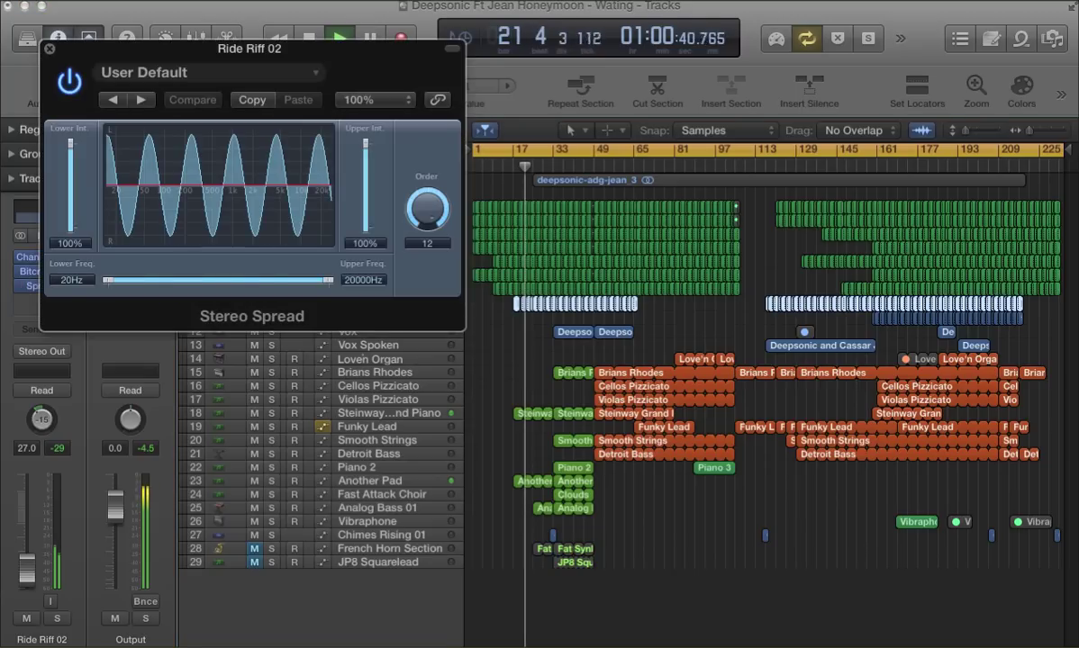
Close the Stereo Spread window and examine the Bitcrusher settings on the Ride Riff 02 track
click(50, 48)
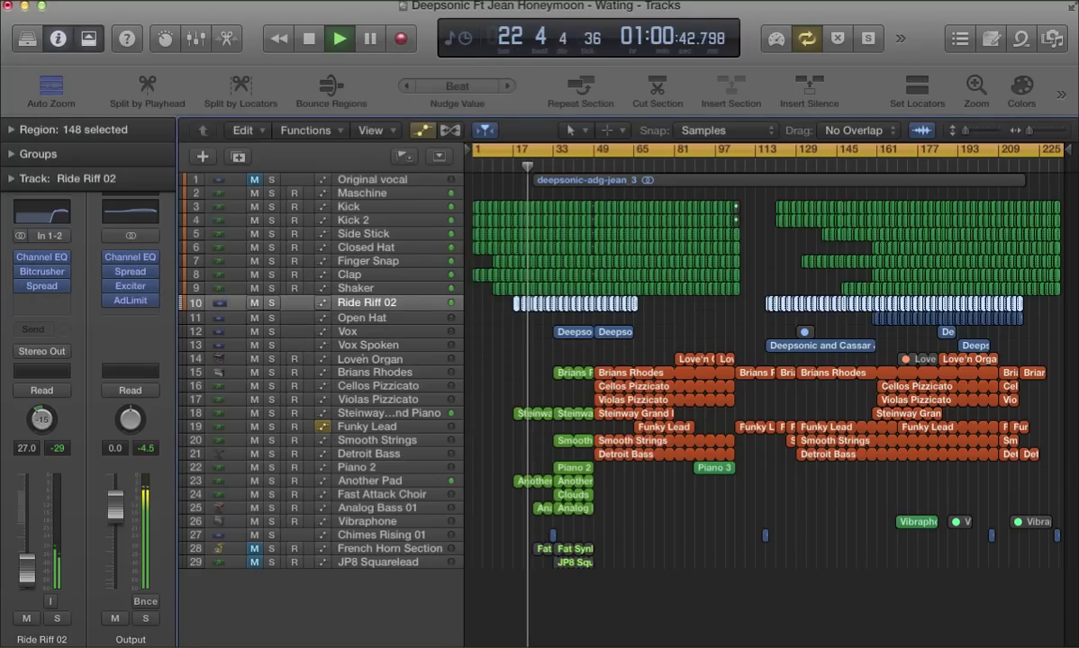
click(42, 271)
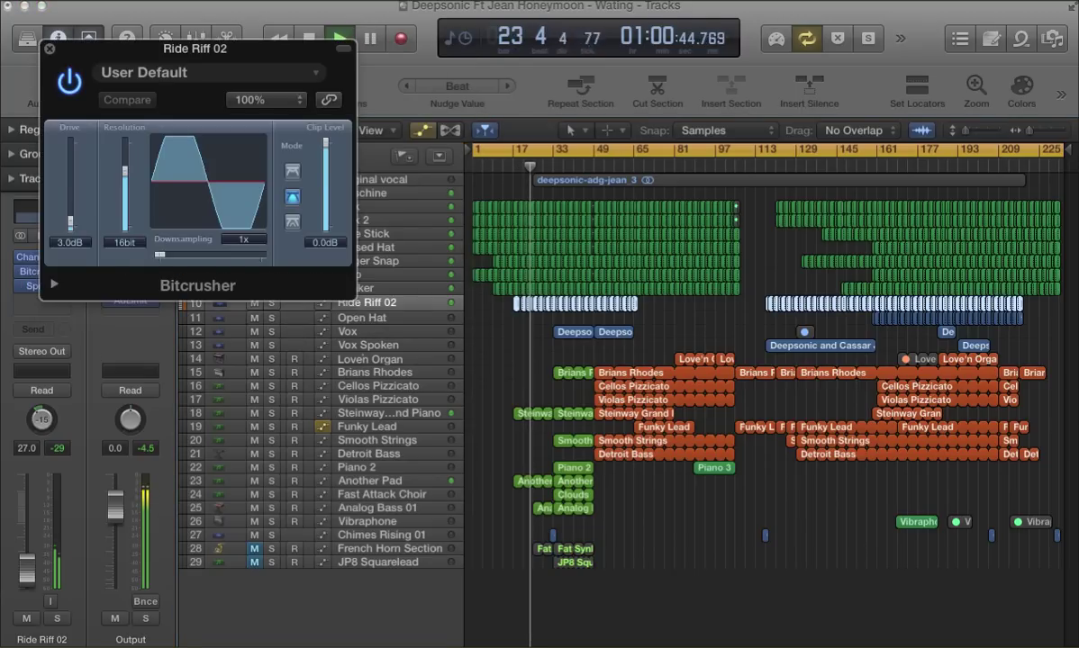
click(50, 48)
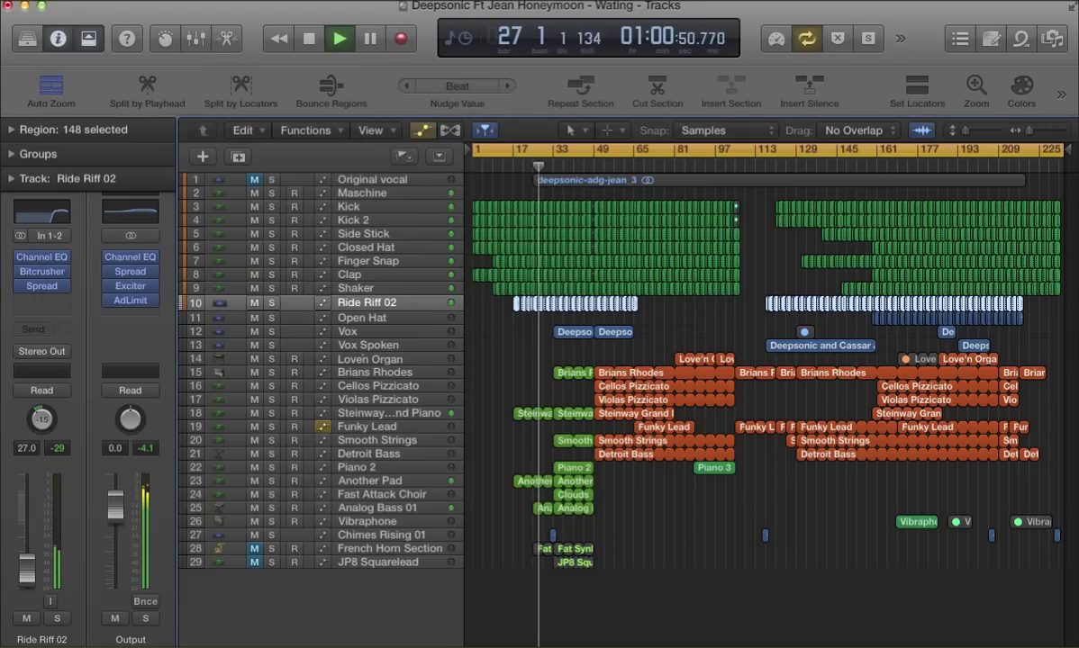
Select the Vox track and examine the settings of its Compressor insert
click(347, 331)
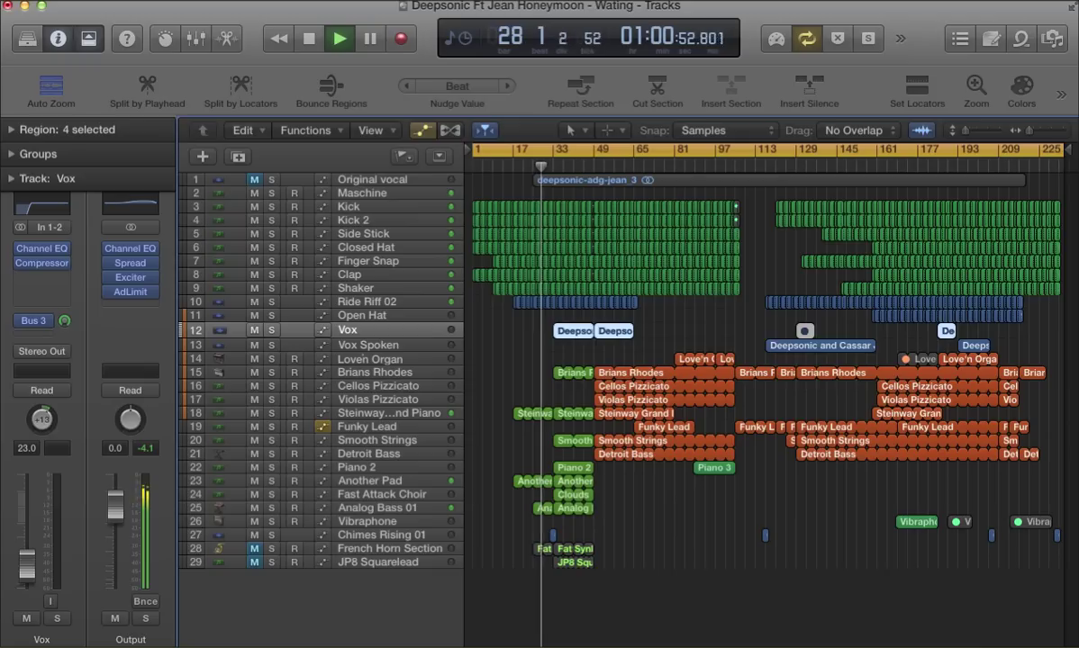
click(42, 263)
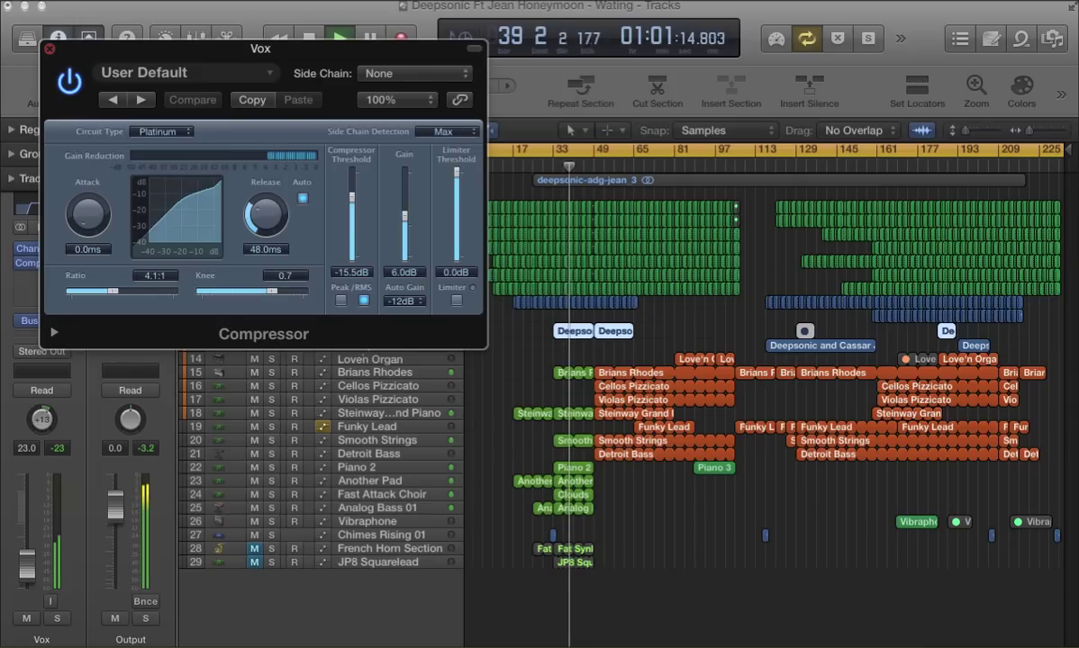
click(50, 49)
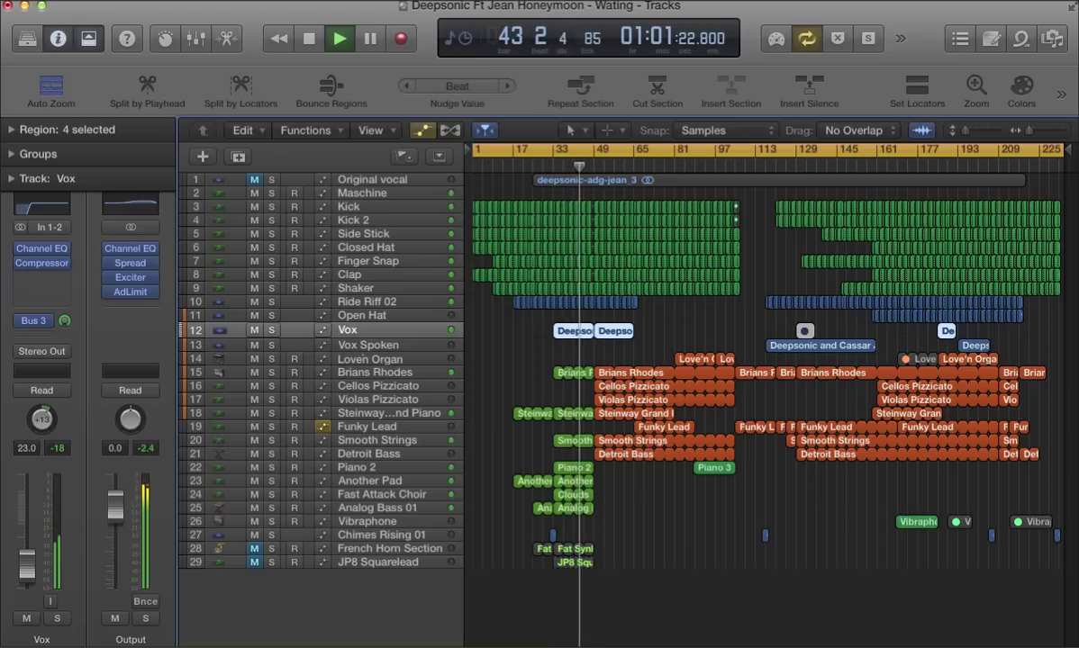
Show the mixer, examine the Space Designer reverb on the Bus 3 channel that Vox feeds, and hide the mixer again
click(377, 0)
mouse_move(416, 0)
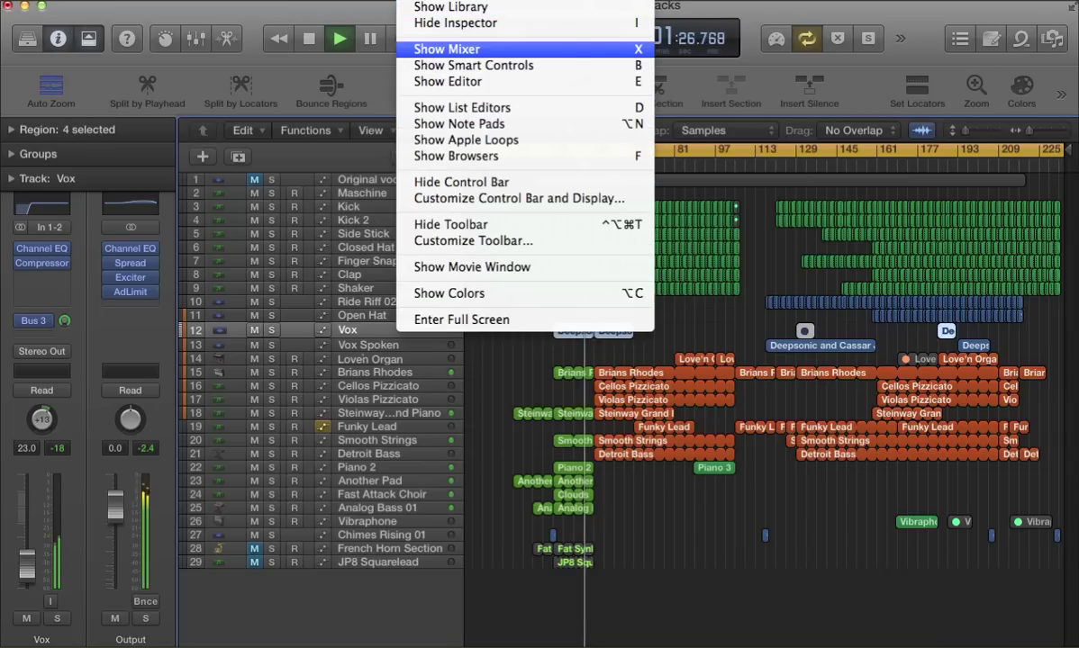
click(447, 48)
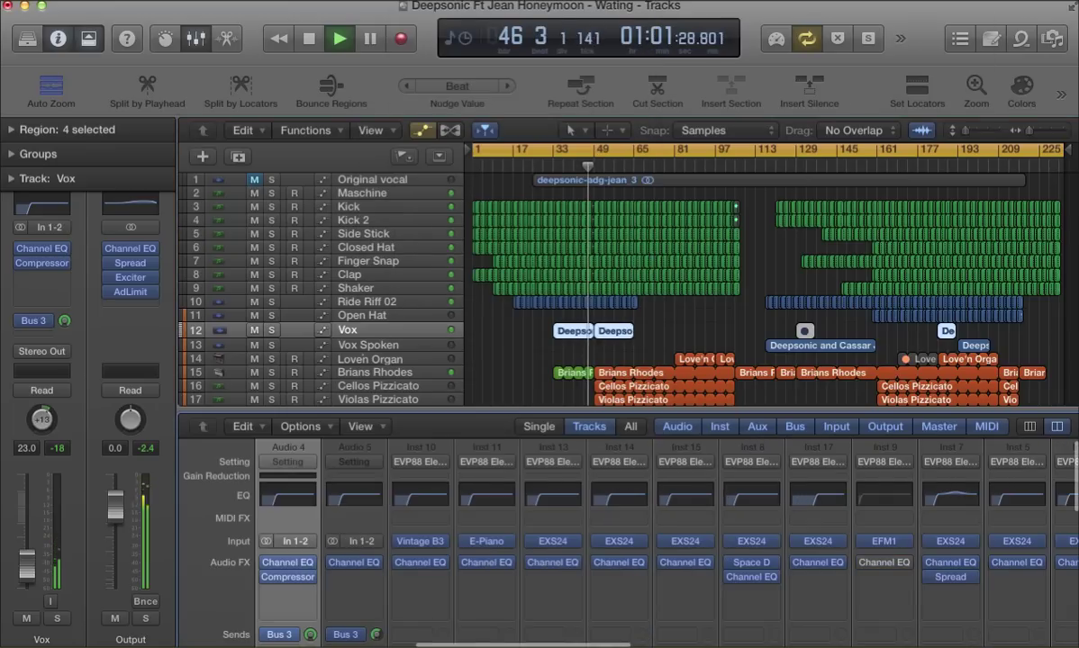
scroll(631, 540, down, 5)
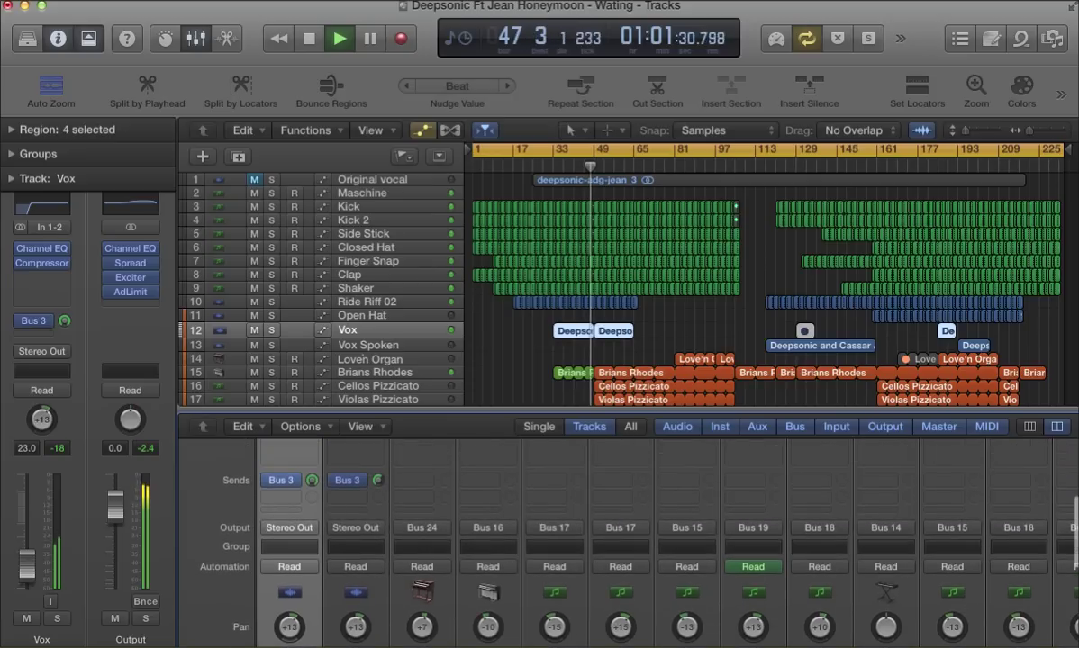
scroll(631, 541, left, 5)
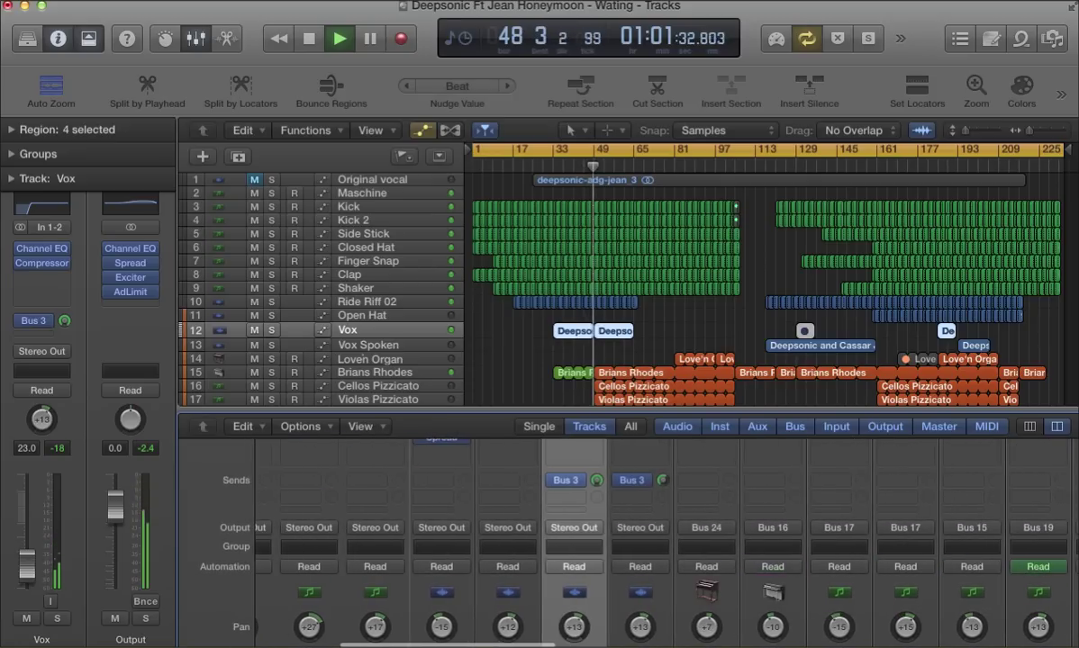
scroll(631, 540, up, 3)
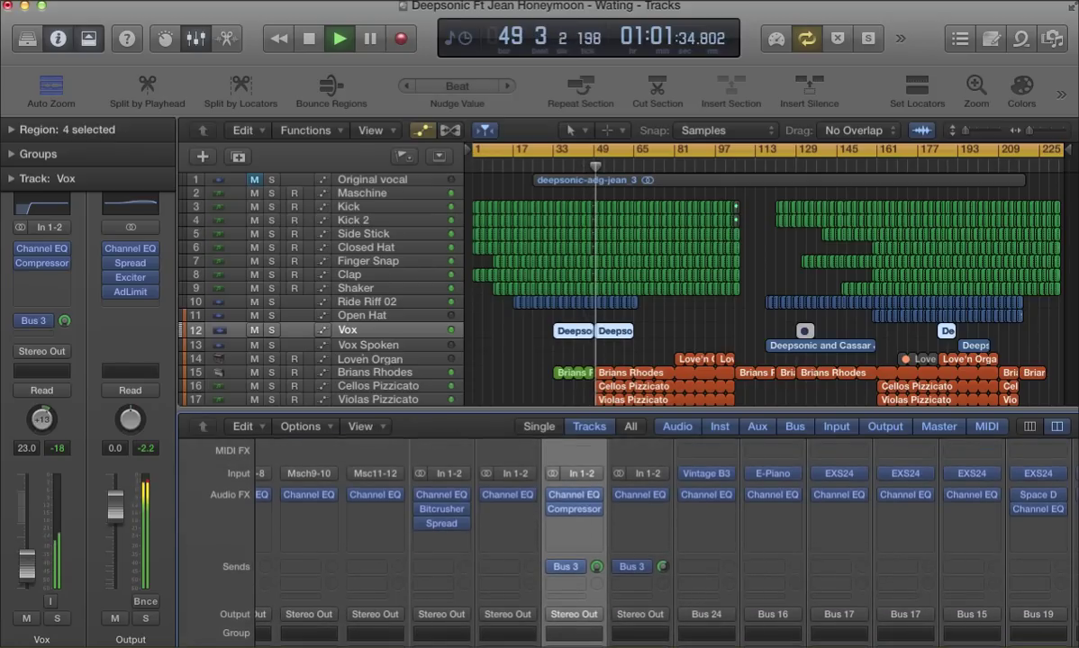
scroll(630, 531, right, 10)
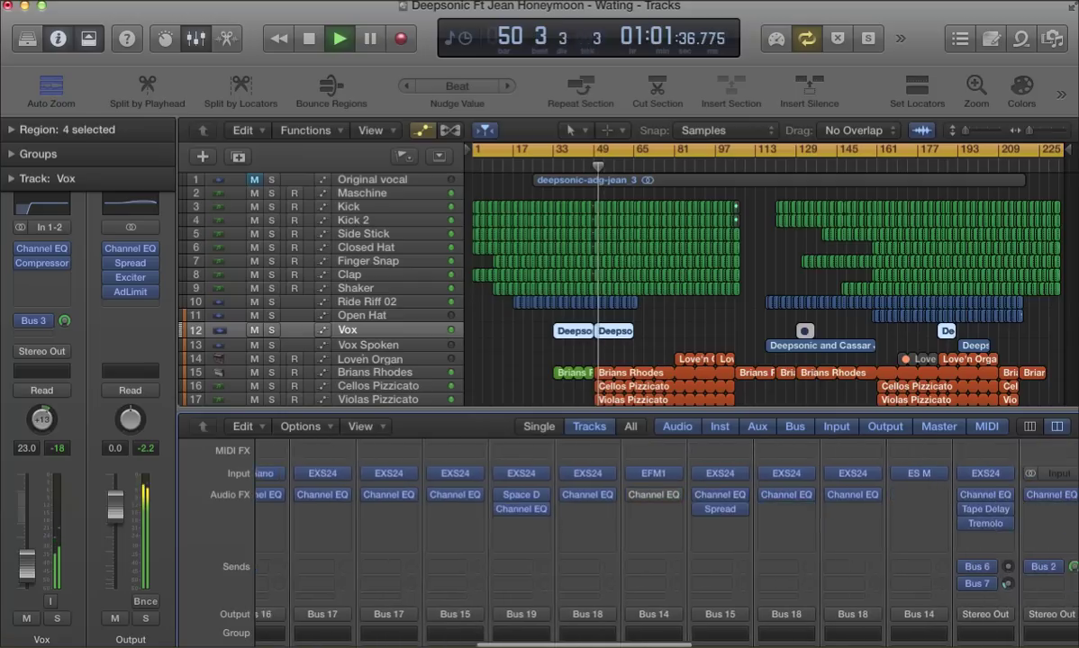
scroll(631, 531, right, 15)
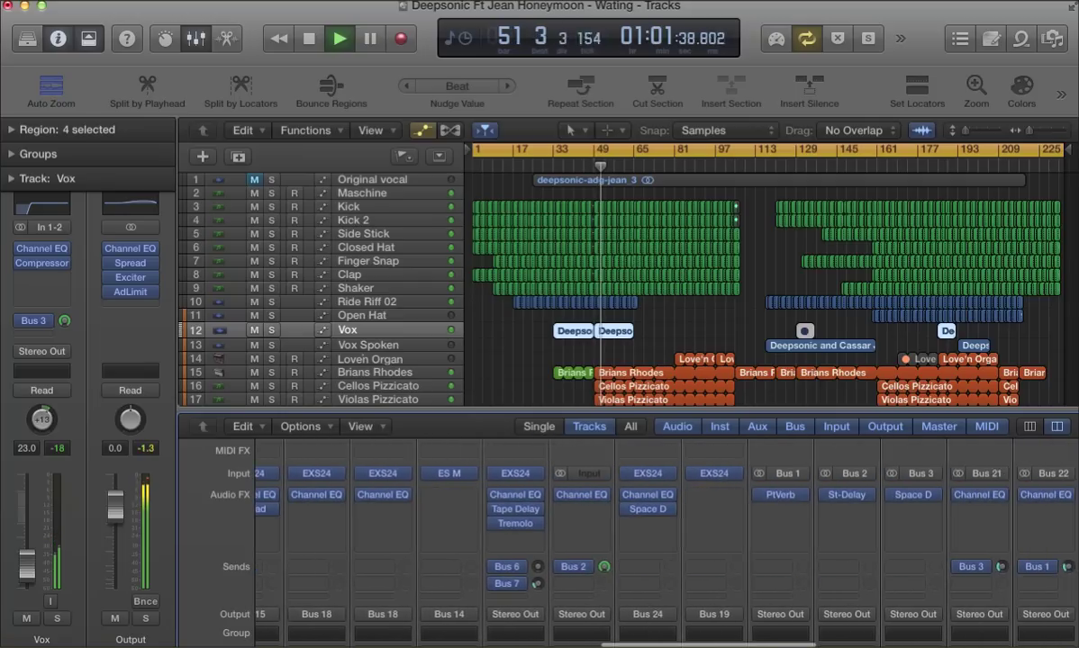
scroll(776, 491, right, 1)
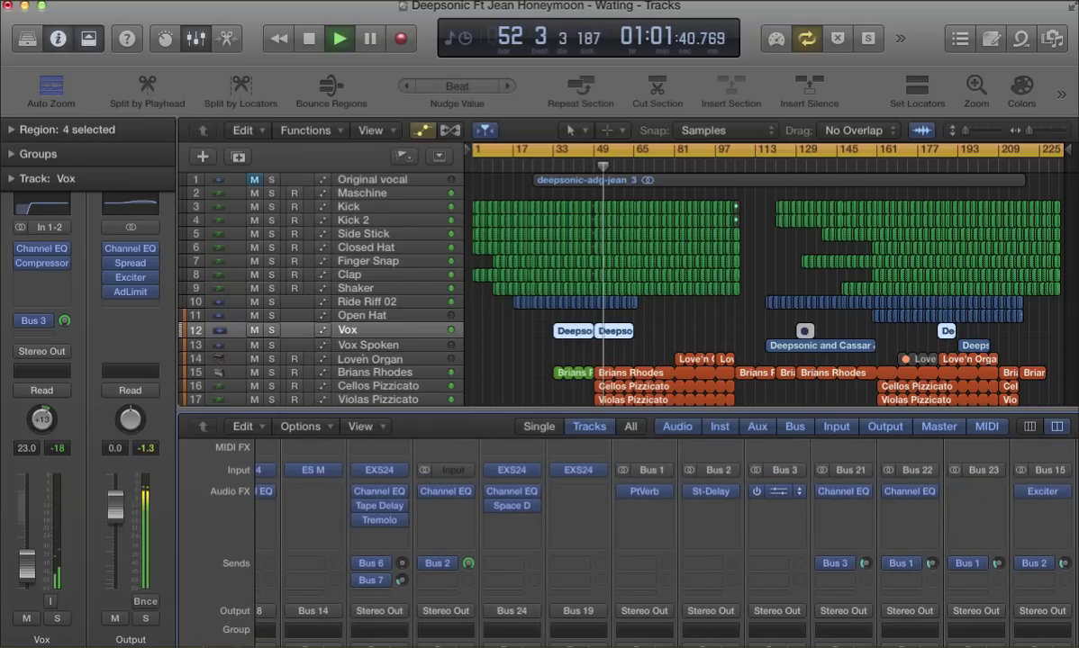
click(777, 490)
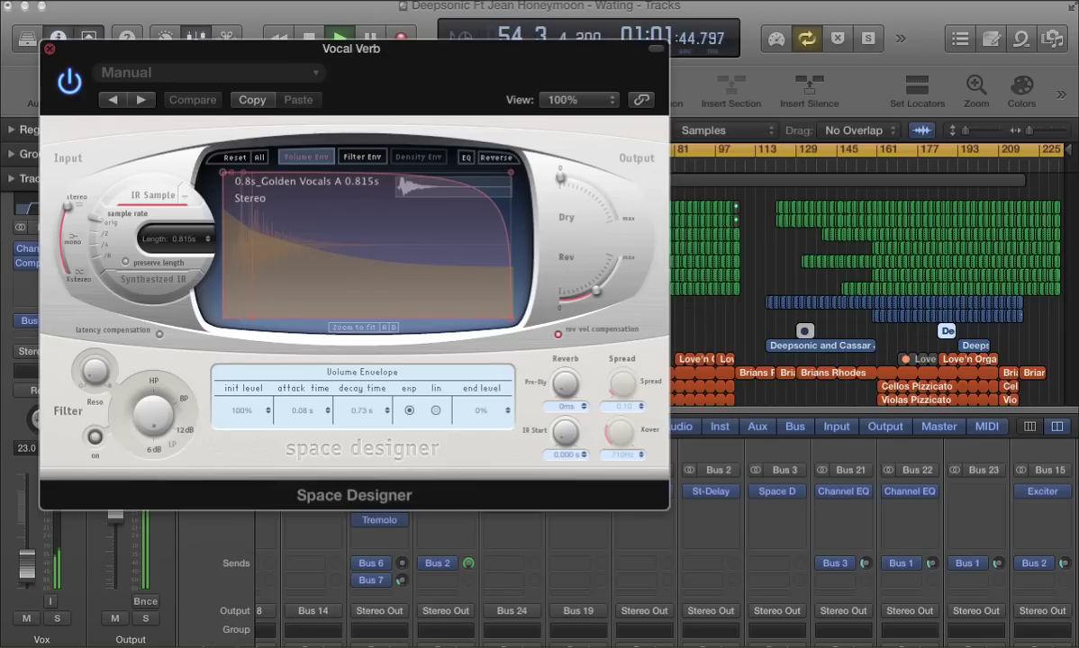
click(50, 49)
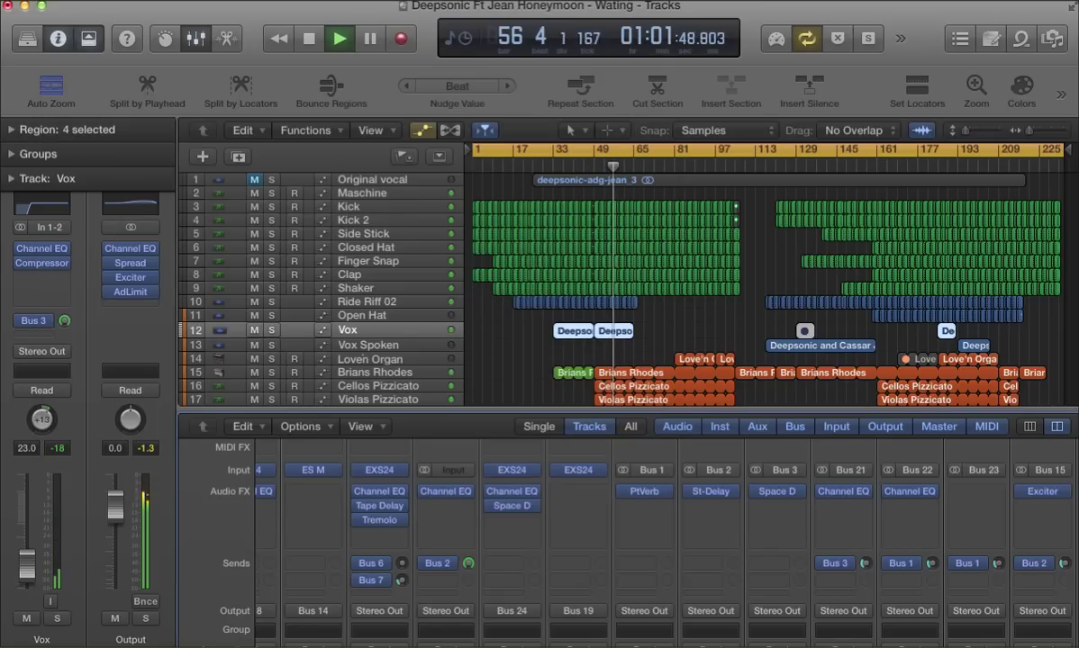
key(x)
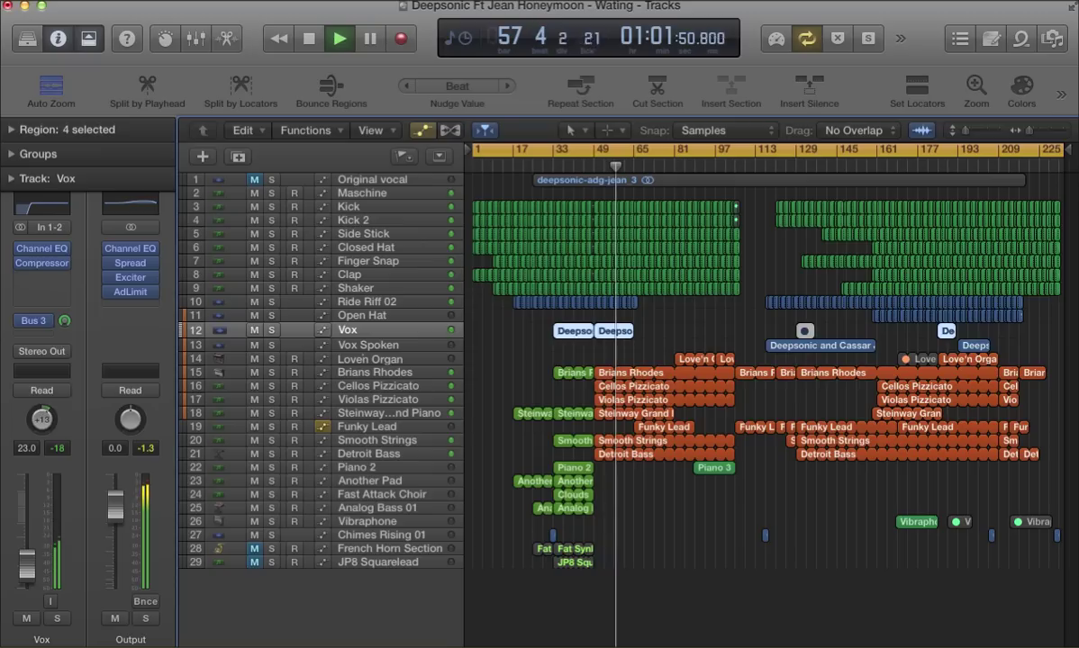
Go through the channel strips of the tracks from Vox Spoken to Steinway Grand Piano, one at a time
key(Down)
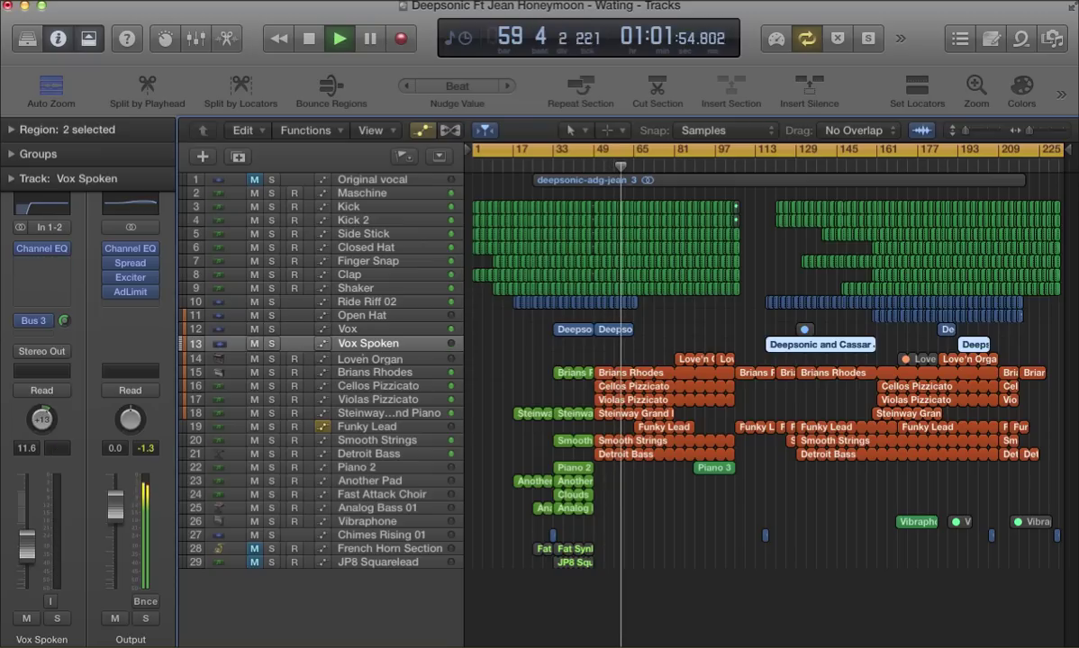
key(Down)
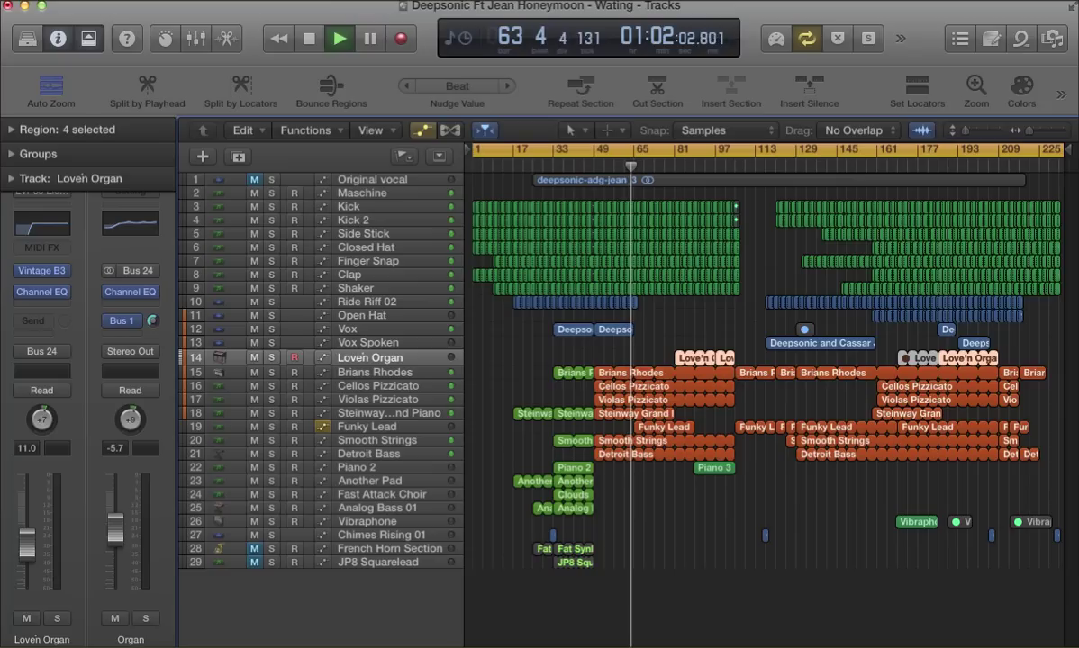
click(375, 372)
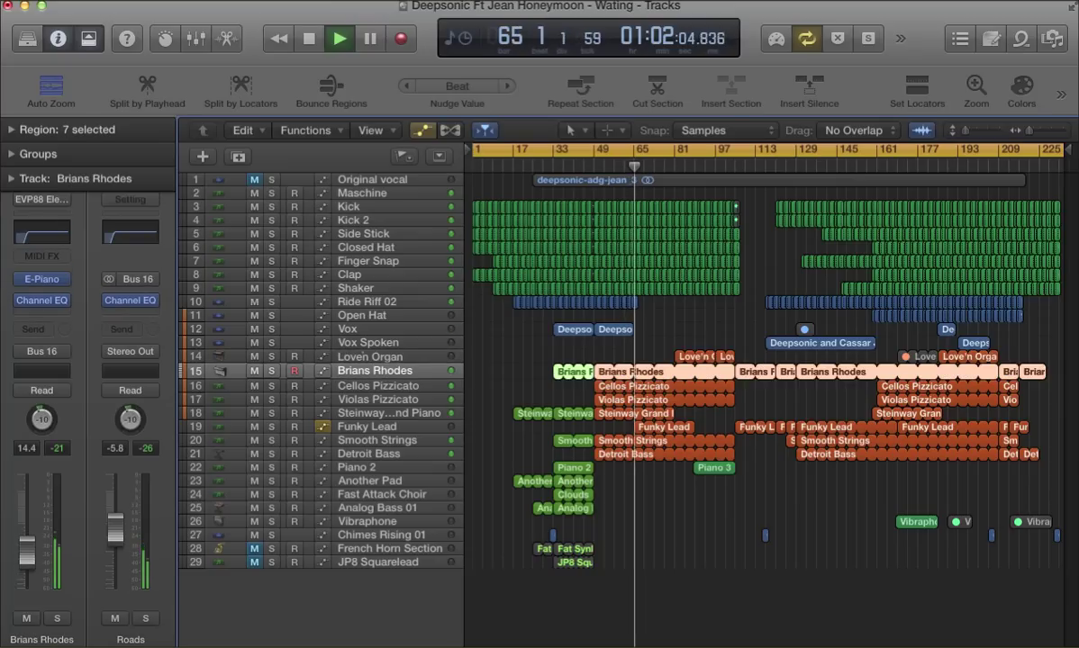
click(378, 385)
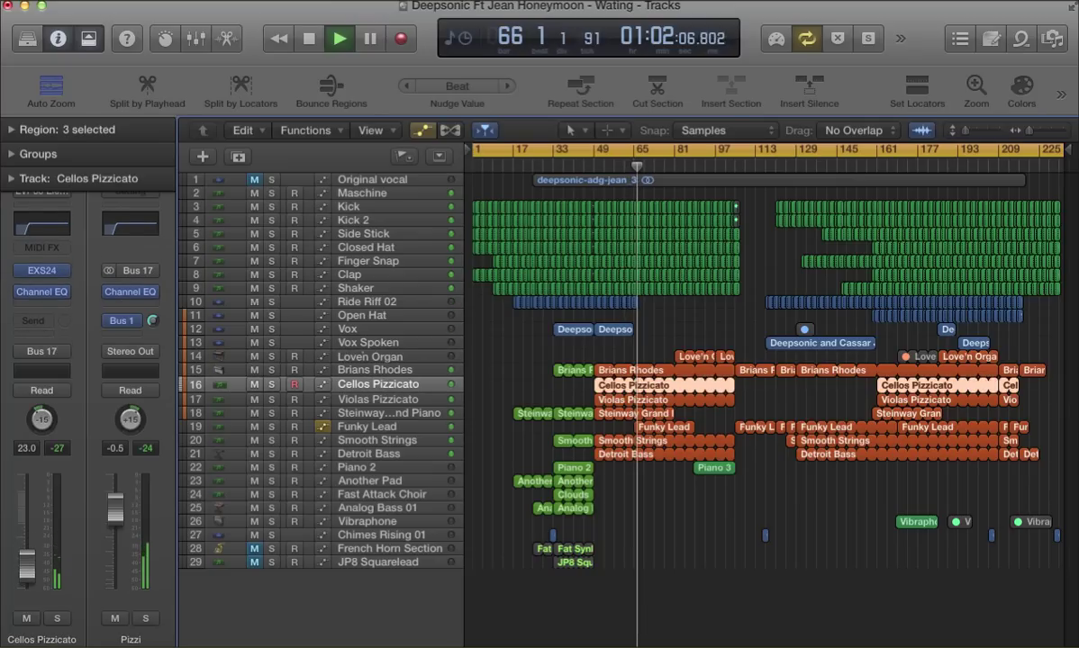
click(379, 398)
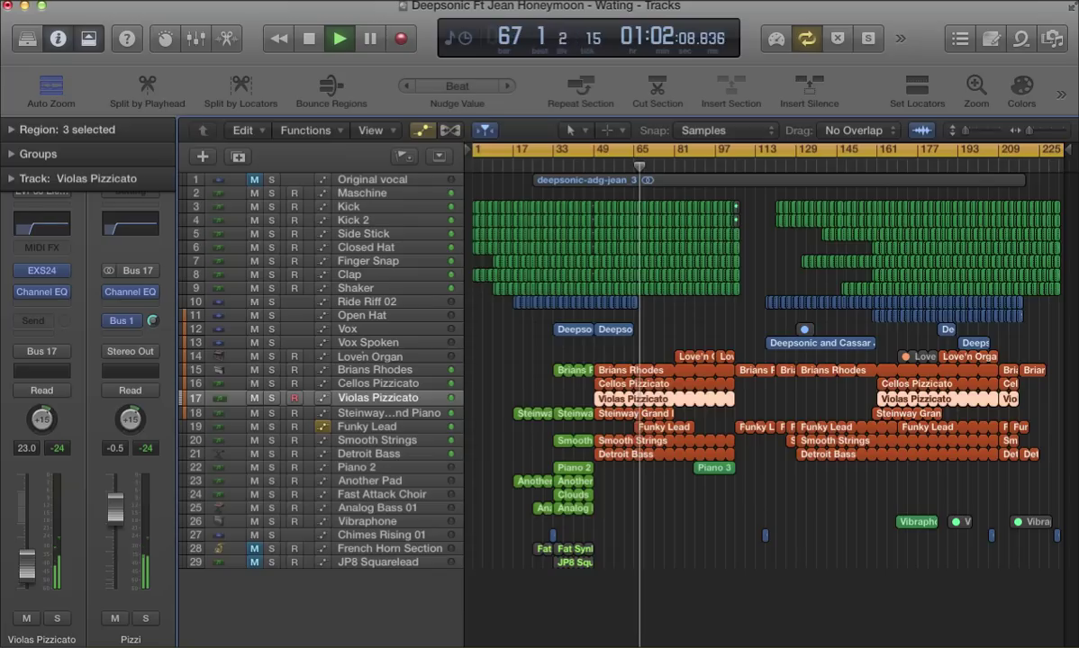
key(Down)
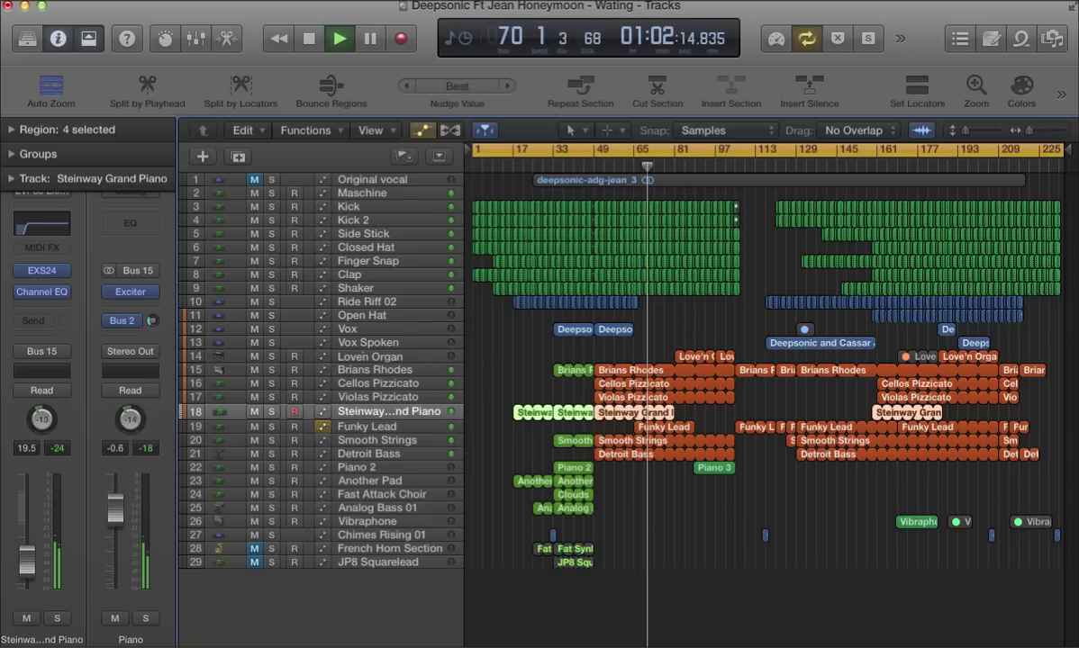
Examine the Funky Lead track's Filter Cut Off automation at enlarged track height and its Space Designer reverb settings
key(super+Down)
key(super+Down)
key(super+Down)
key(super+Down)
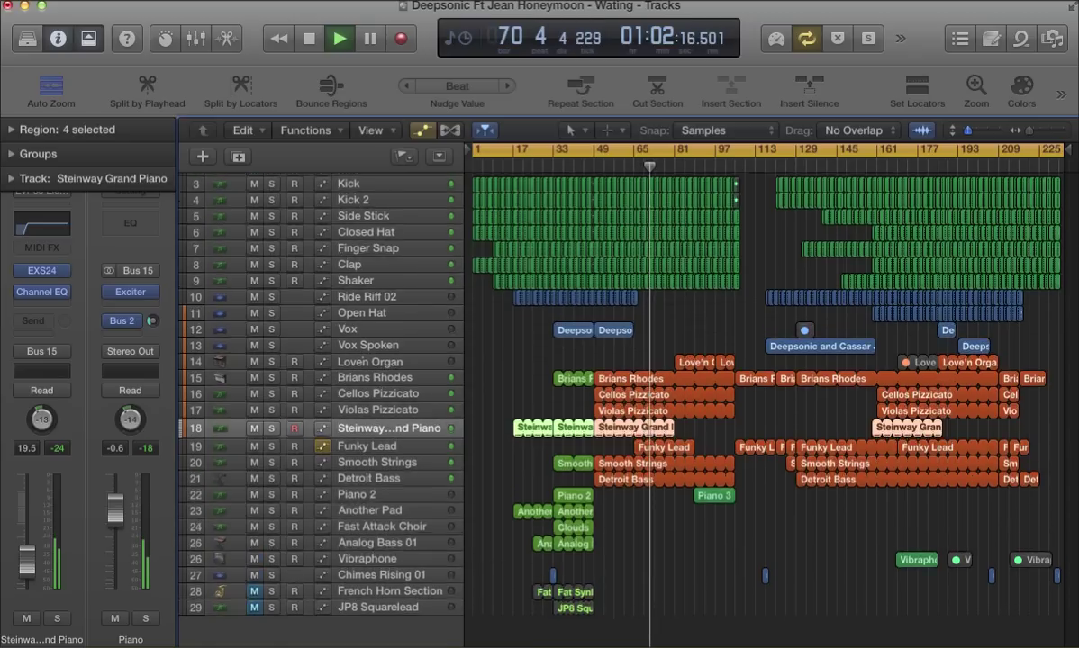
key(super+Down)
key(super+Down)
key(super+Down)
key(super+Down)
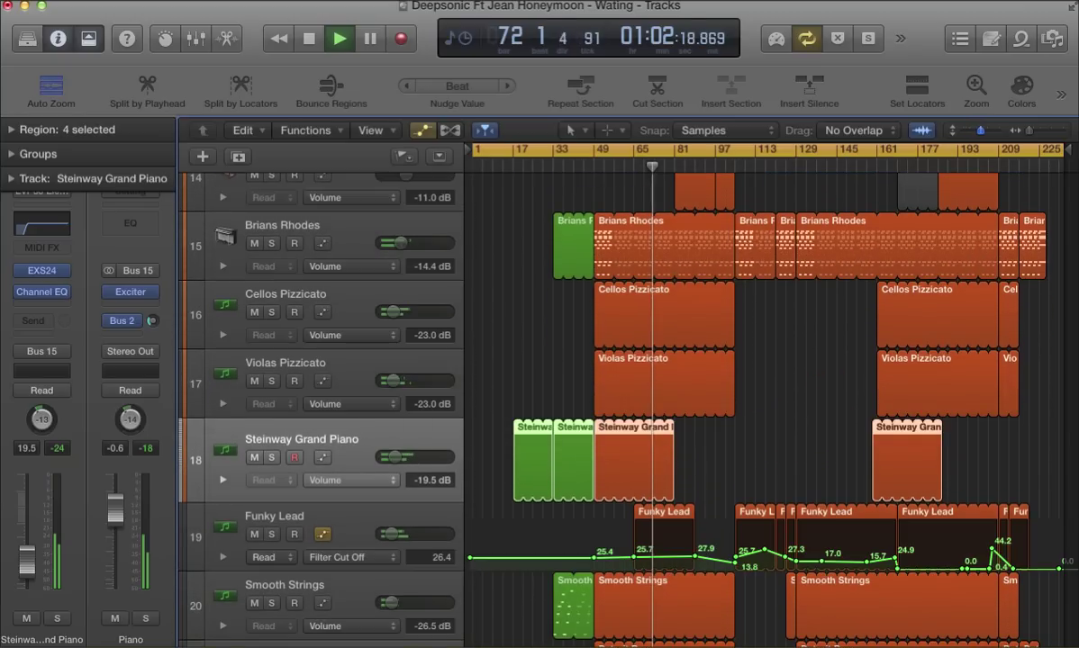
key(Down)
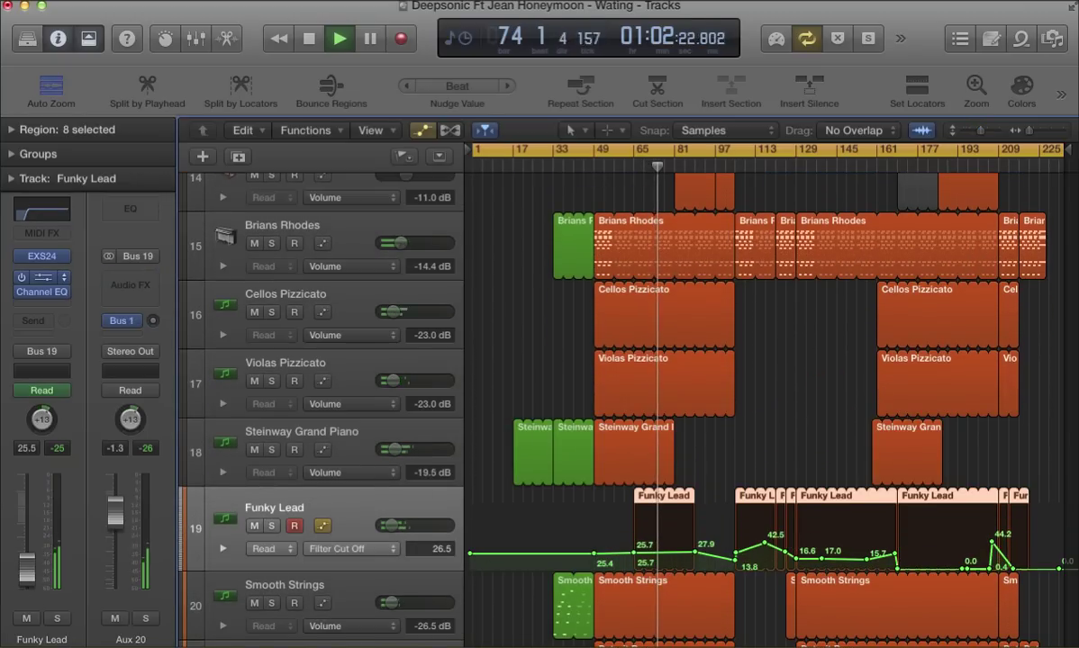
click(42, 278)
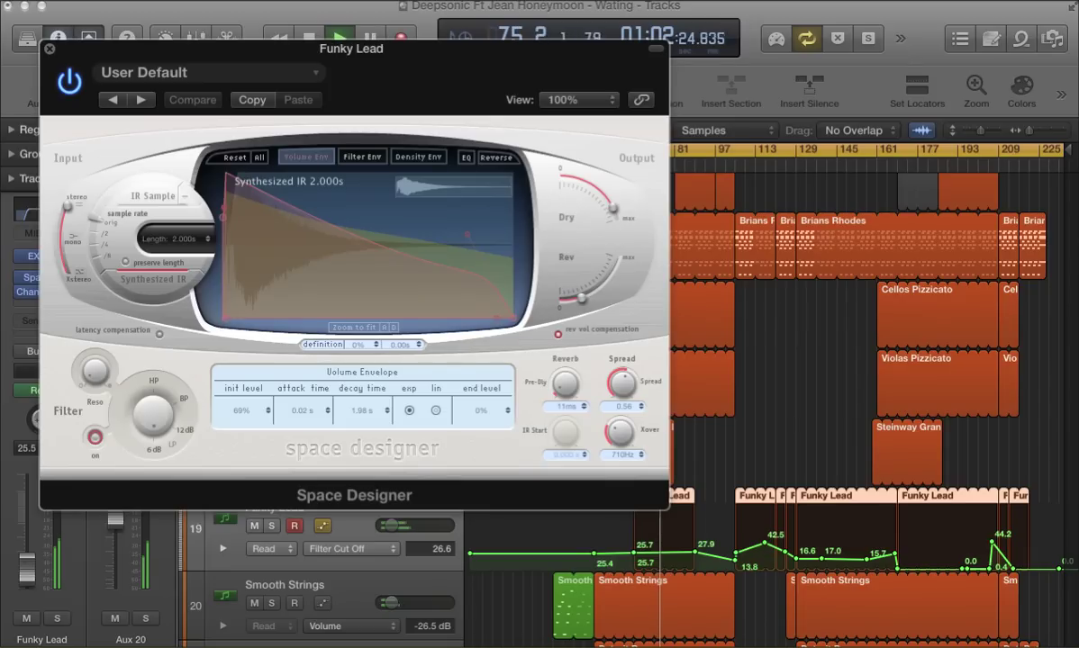
click(50, 47)
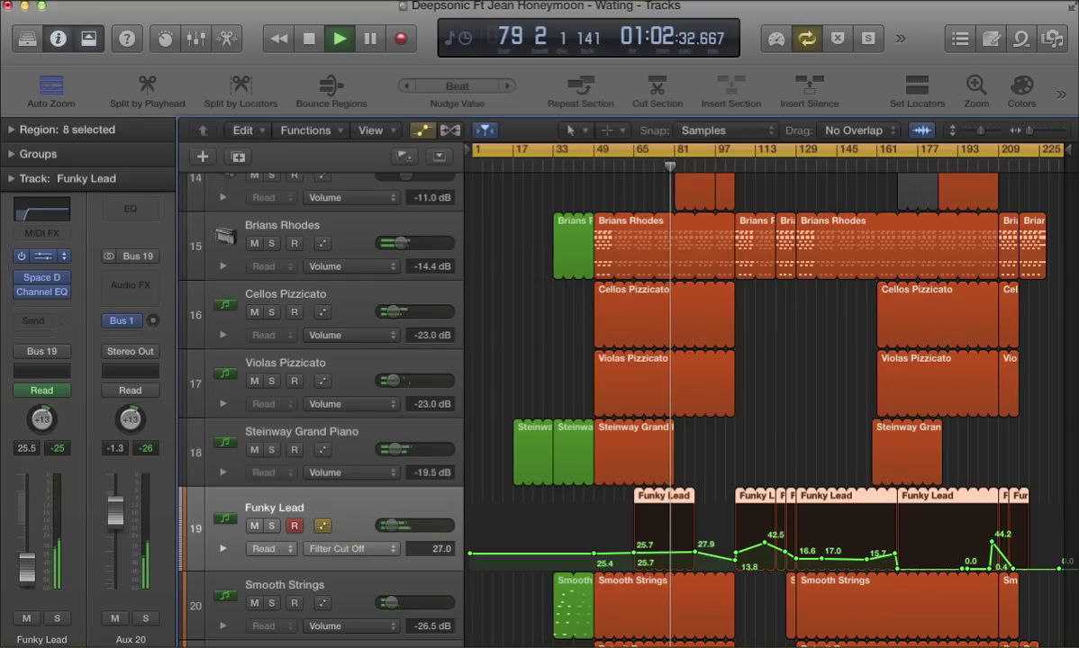
Nudge the filter Cutoff slightly in the Funky Lead track's EXS24 sampler and close the instrument
click(41, 255)
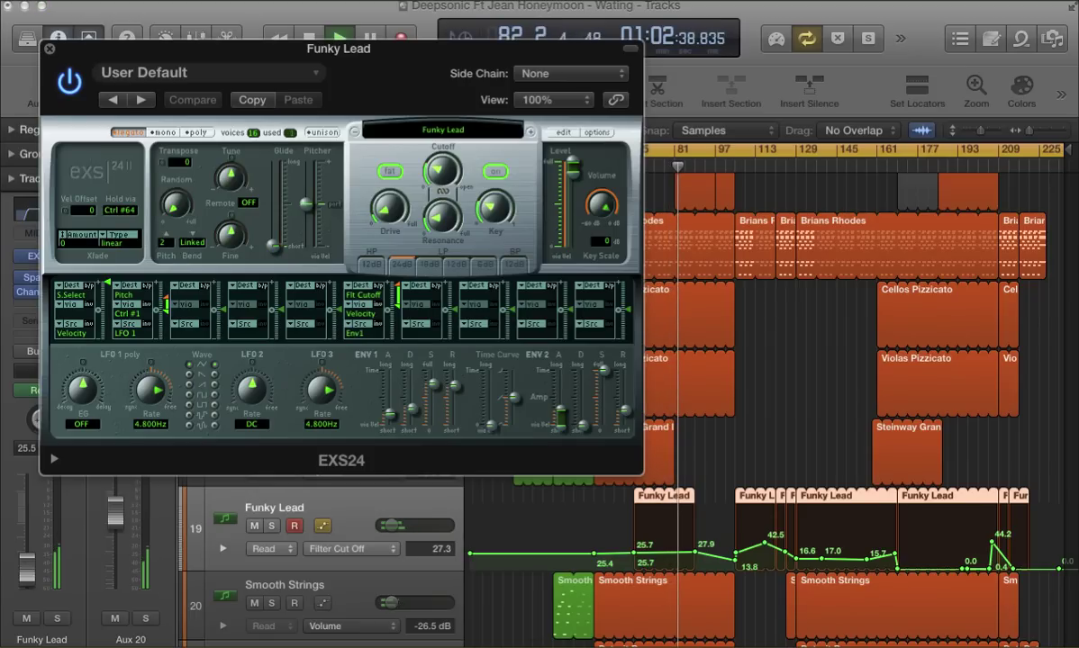
drag(440, 169, 441, 163)
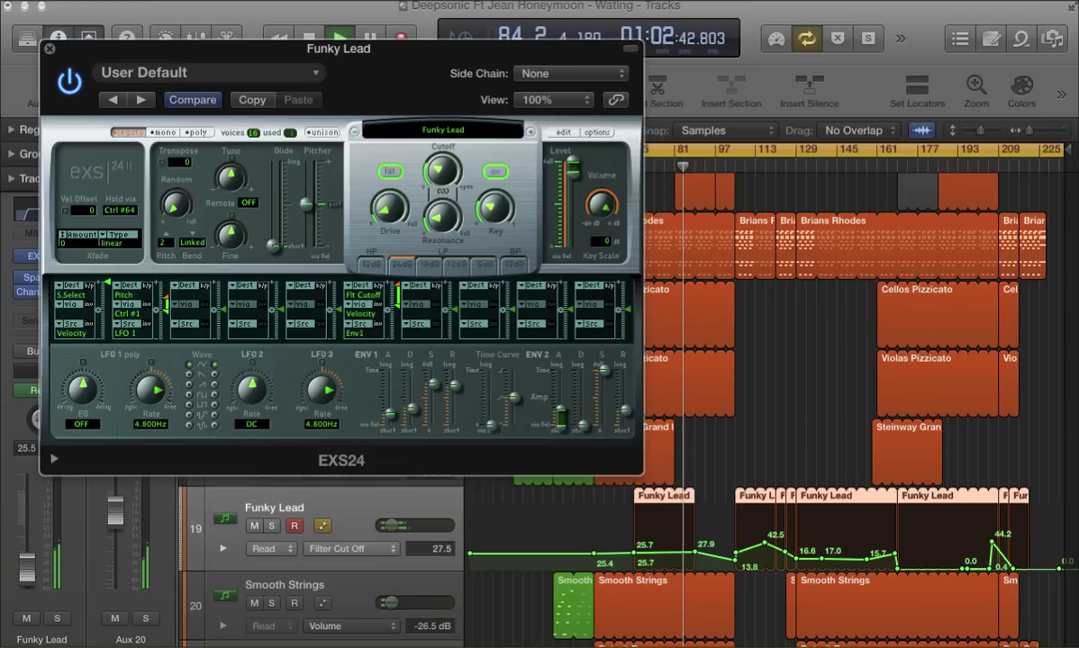
key(super+w)
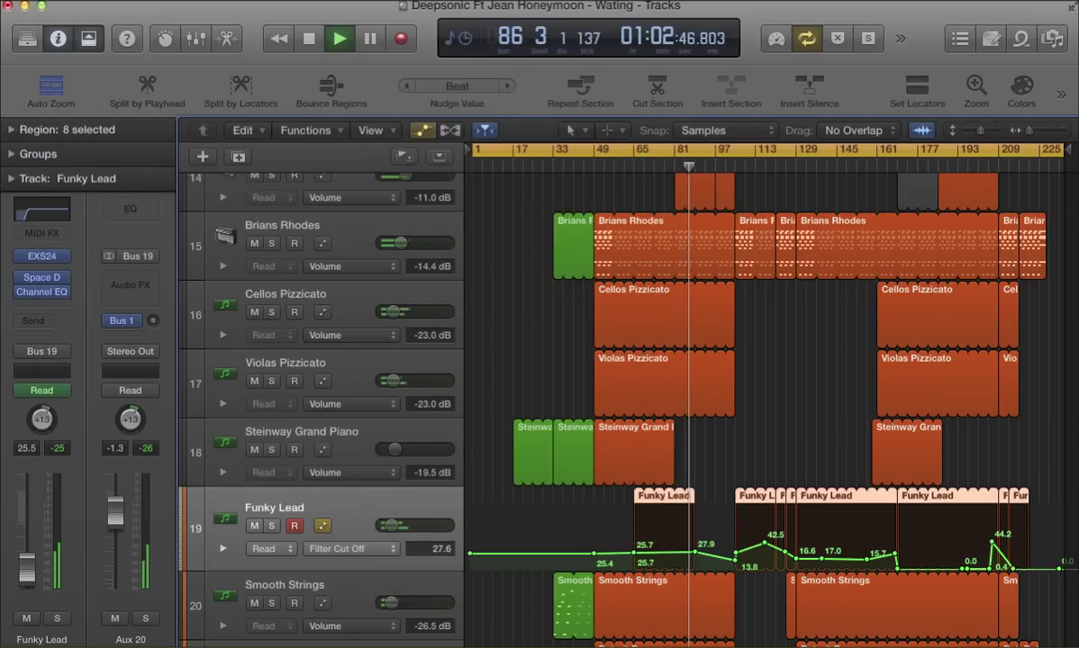
Look at the Smooth Strings channel strip and open the EFM1 synth on the Detroit Bass track
scroll(626, 405, down, 4)
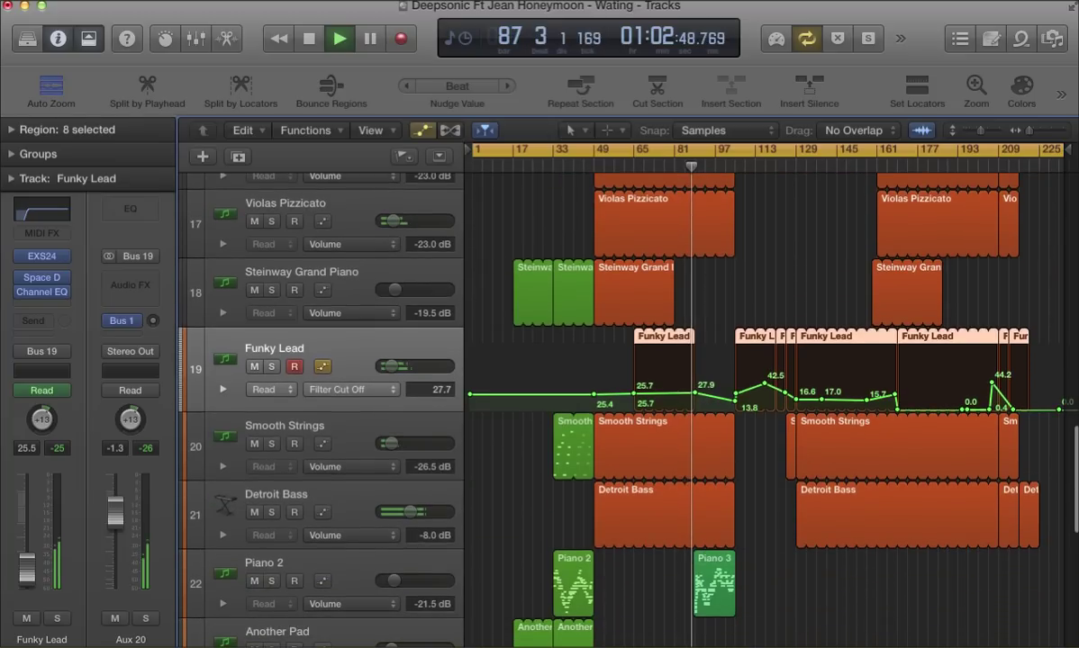
key(Down)
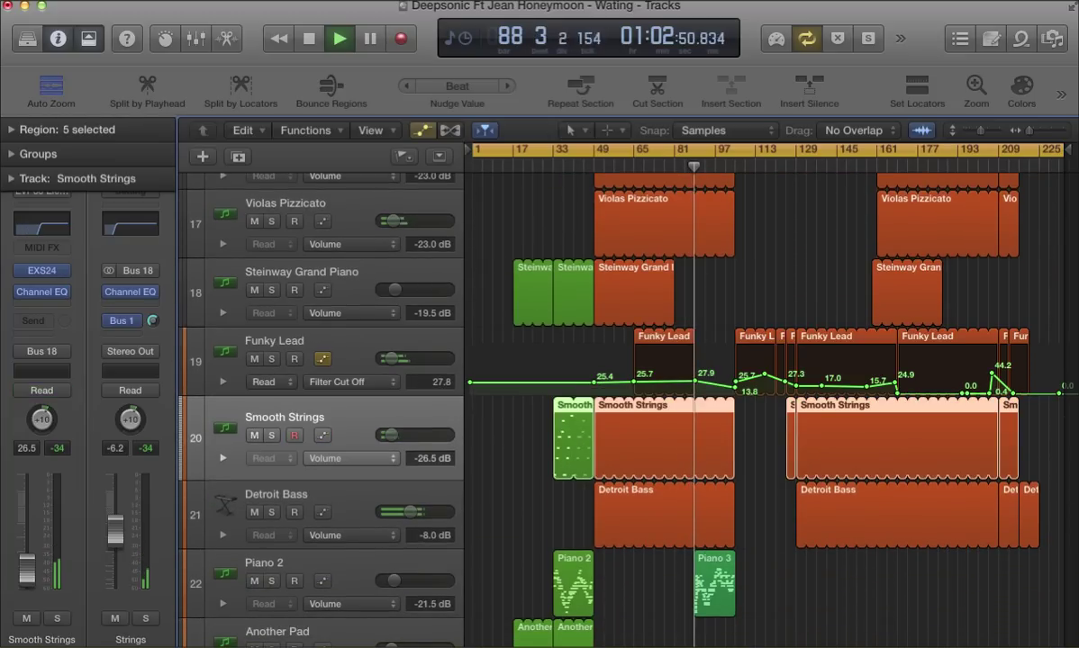
key(Down)
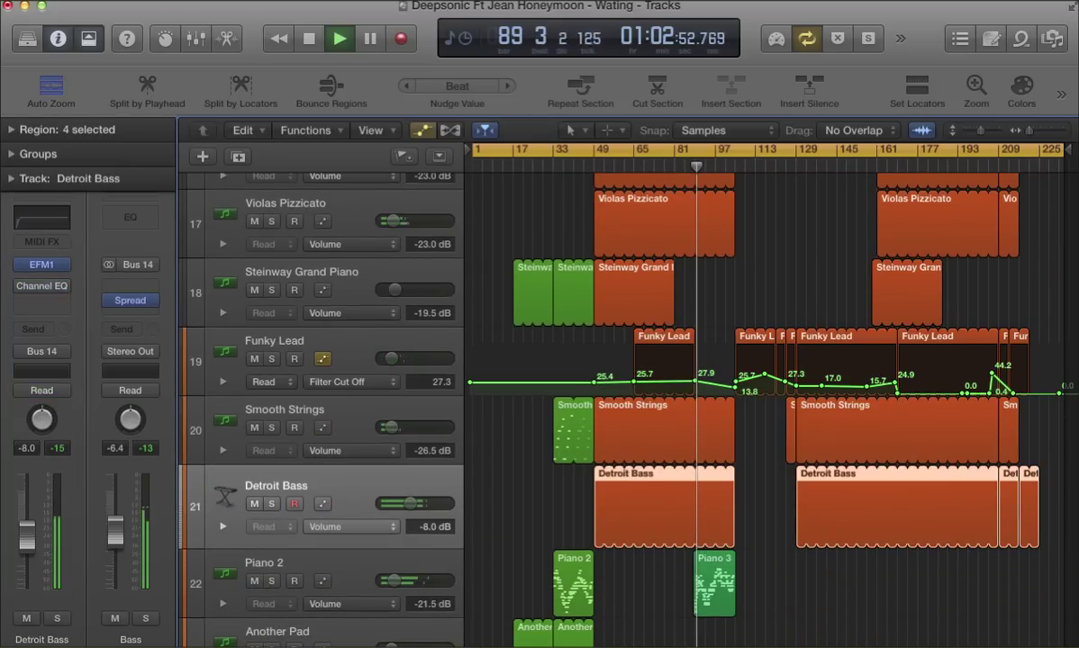
click(41, 265)
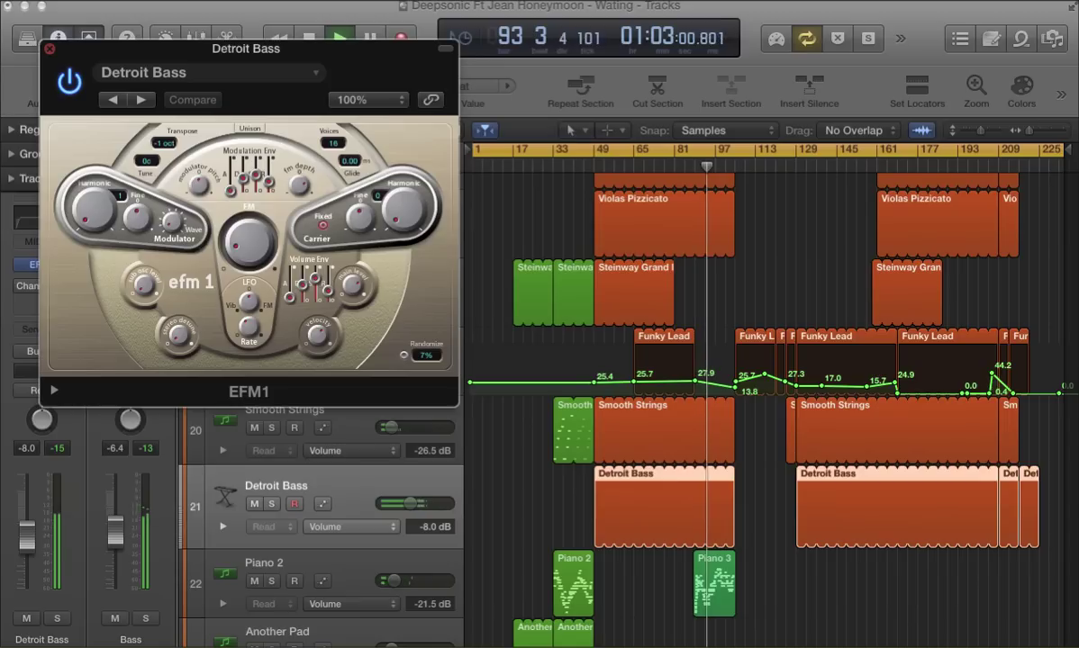
Close the Detroit Bass synth and look at the Stereo Spread settings on the Piano 2 track
click(50, 49)
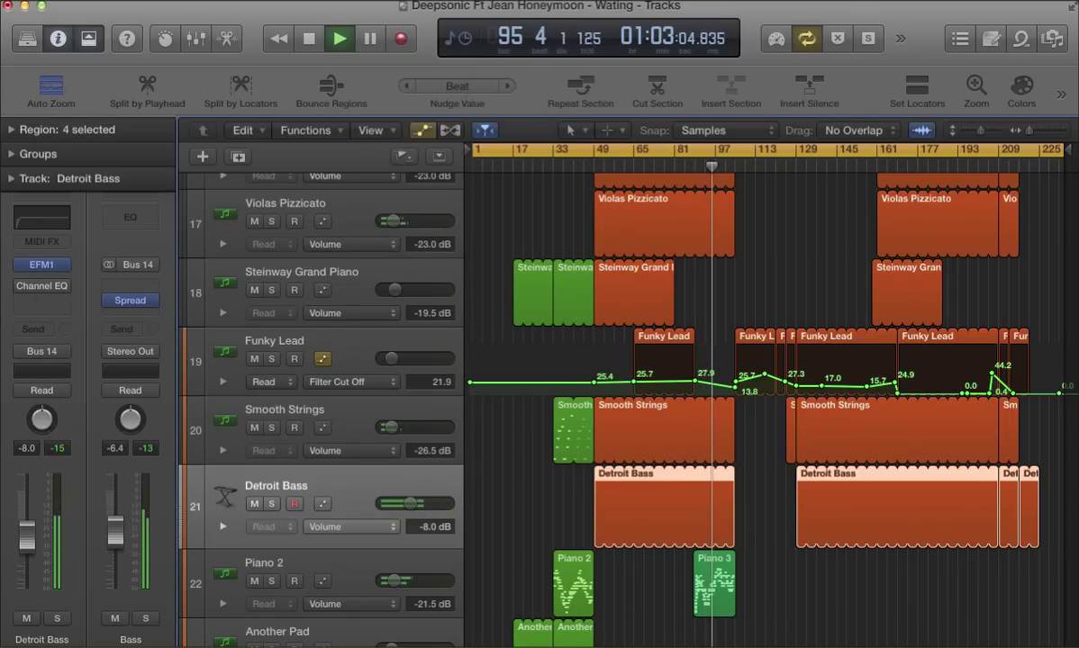
key(Down)
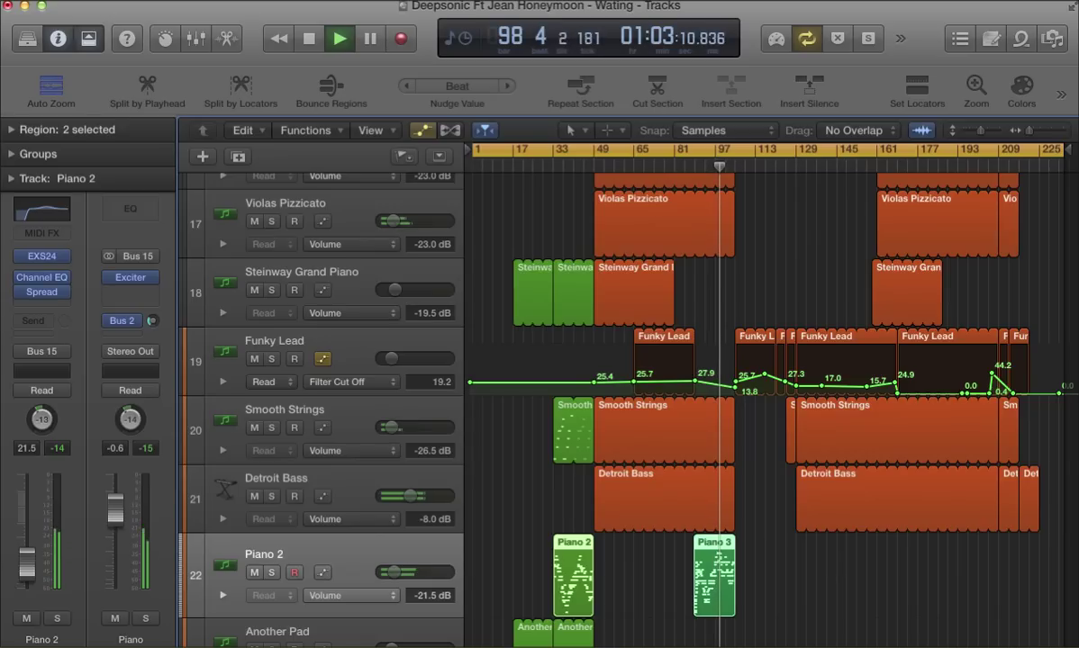
click(40, 291)
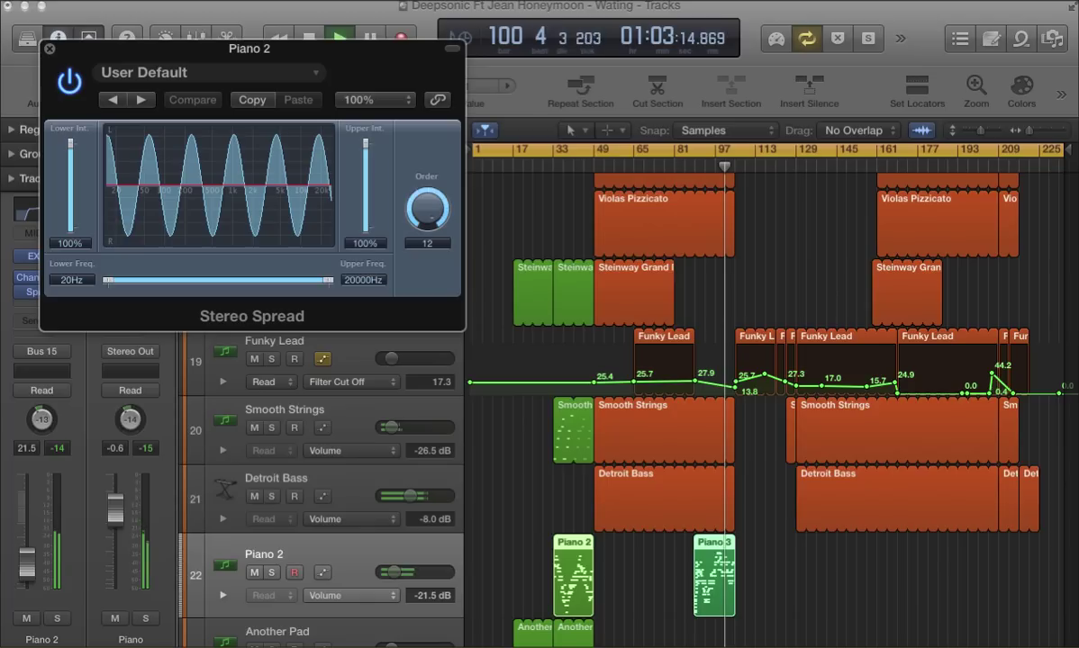
key(super+w)
Look at the channel strips of the Another Pad, Fast Attack Choir and Analog Bass 01 tracks in turn
scroll(621, 405, down, 3)
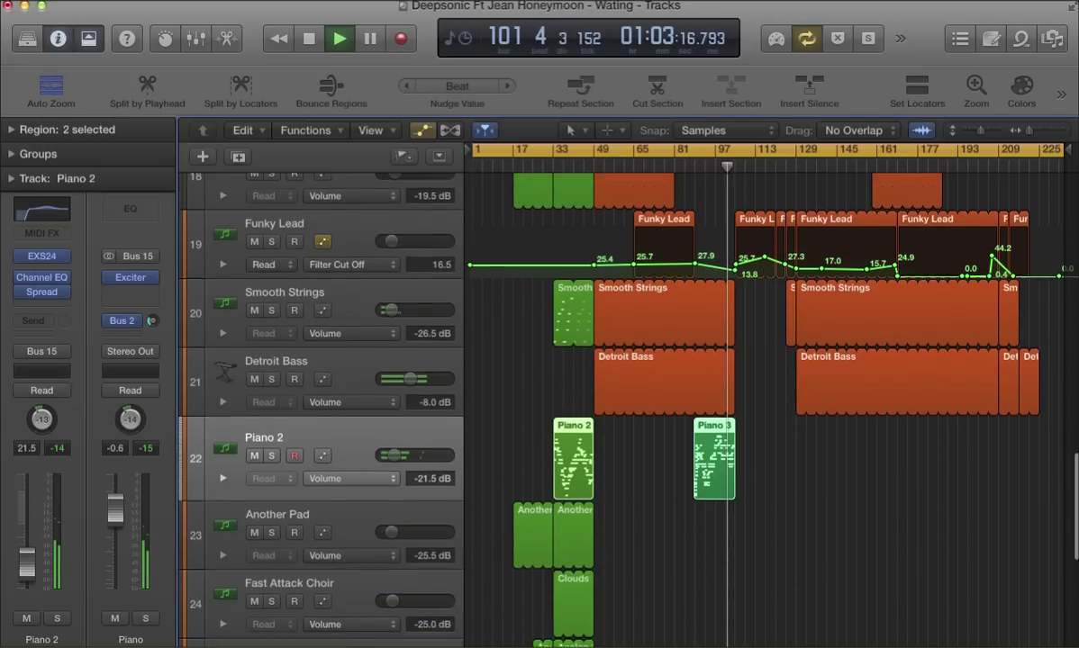
click(278, 486)
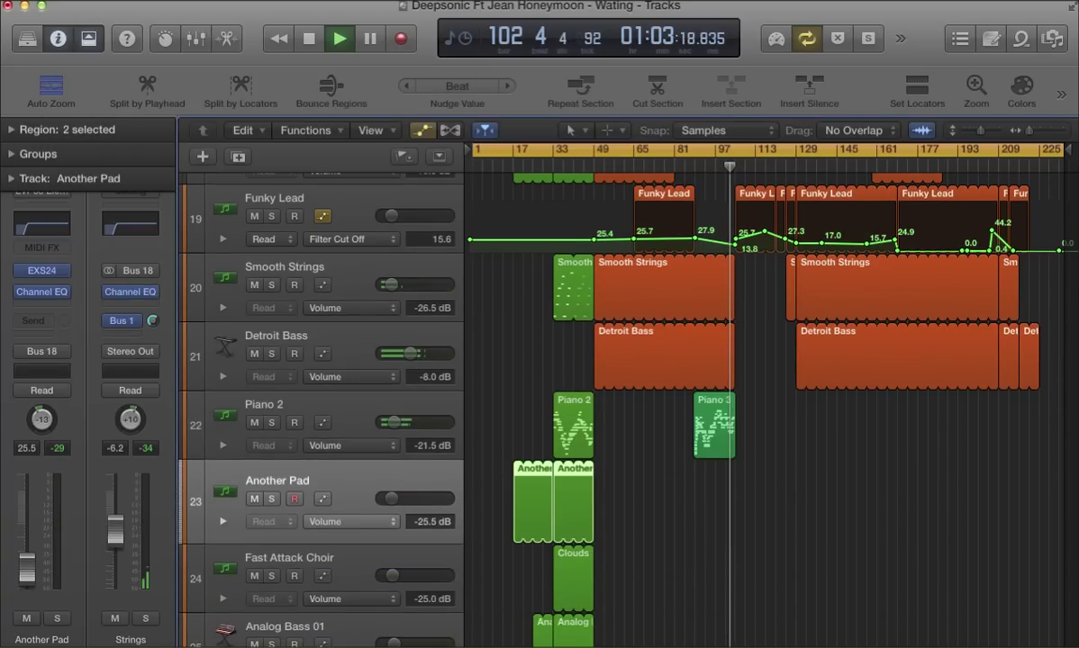
key(Down)
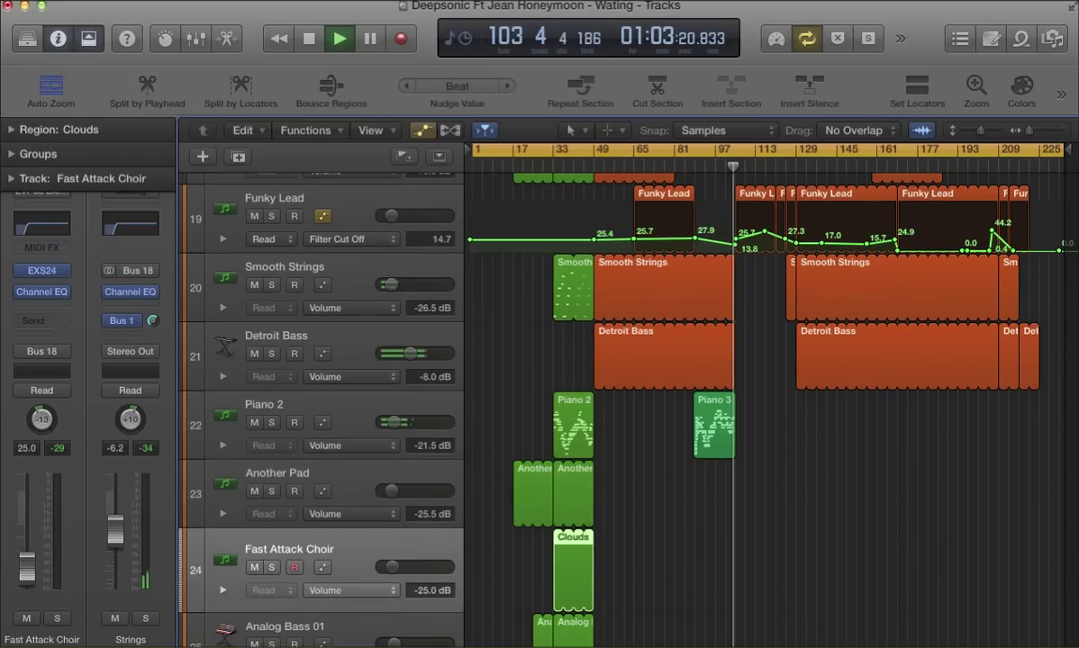
key(Down)
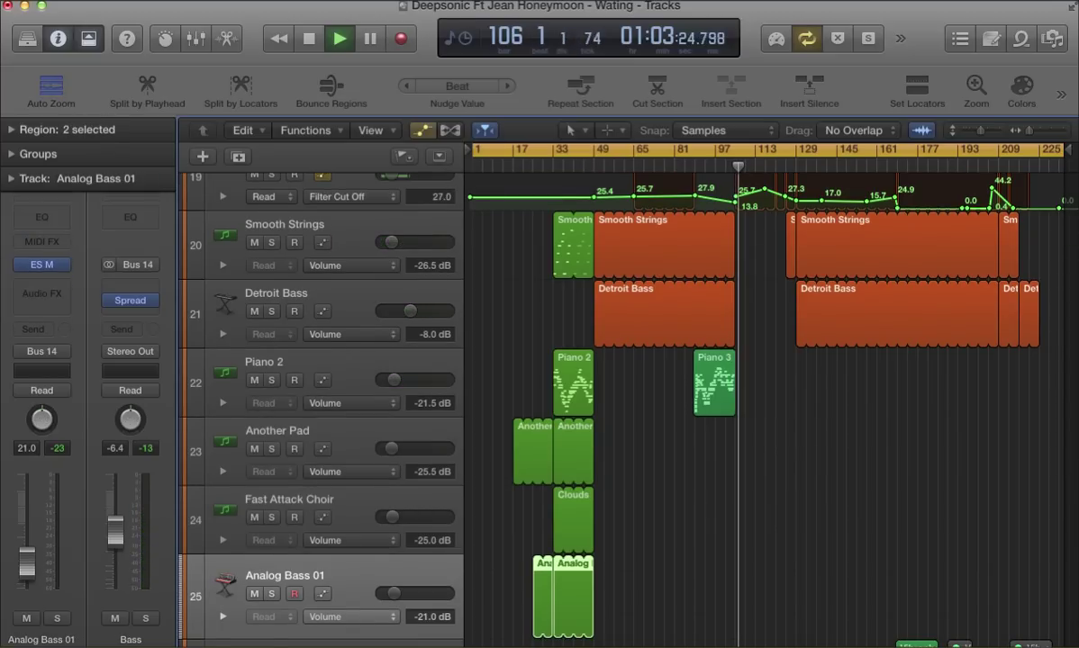
Return to the Funky Lead track and examine the filter and modulation settings in its EXS24 sampler
key(Up)
key(Up)
key(Up)
key(Up)
key(Up)
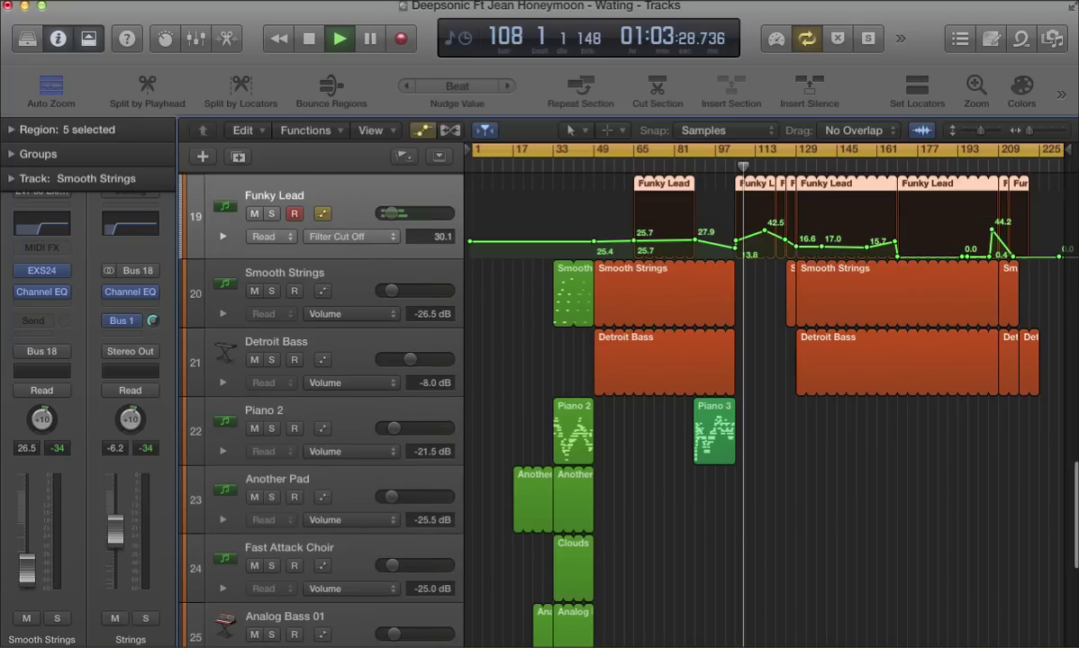
key(Up)
click(41, 256)
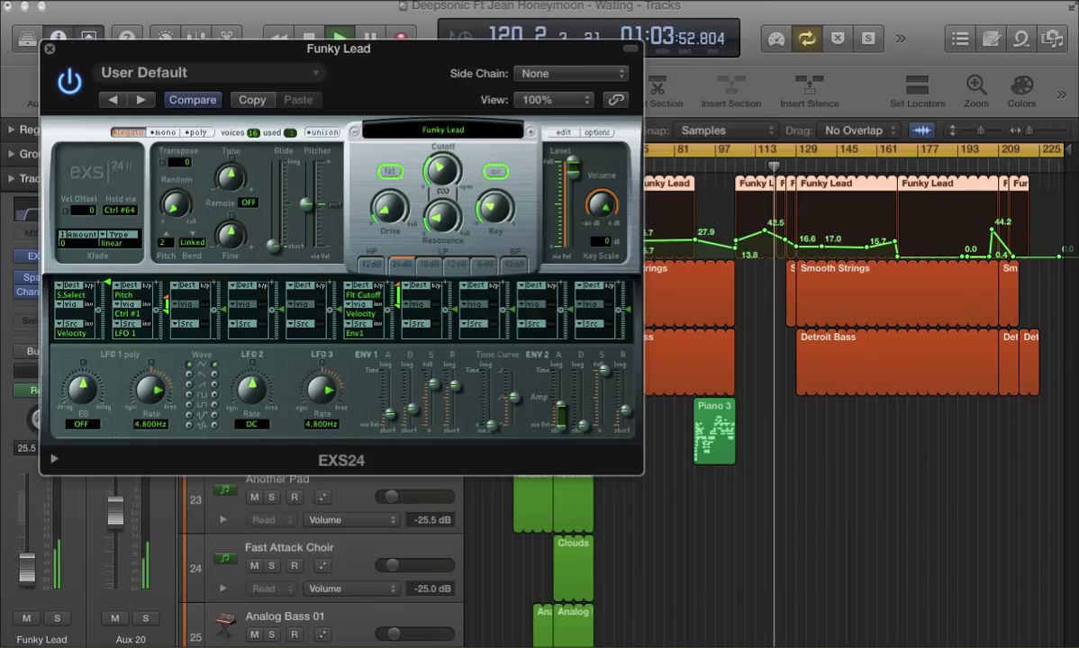
click(49, 49)
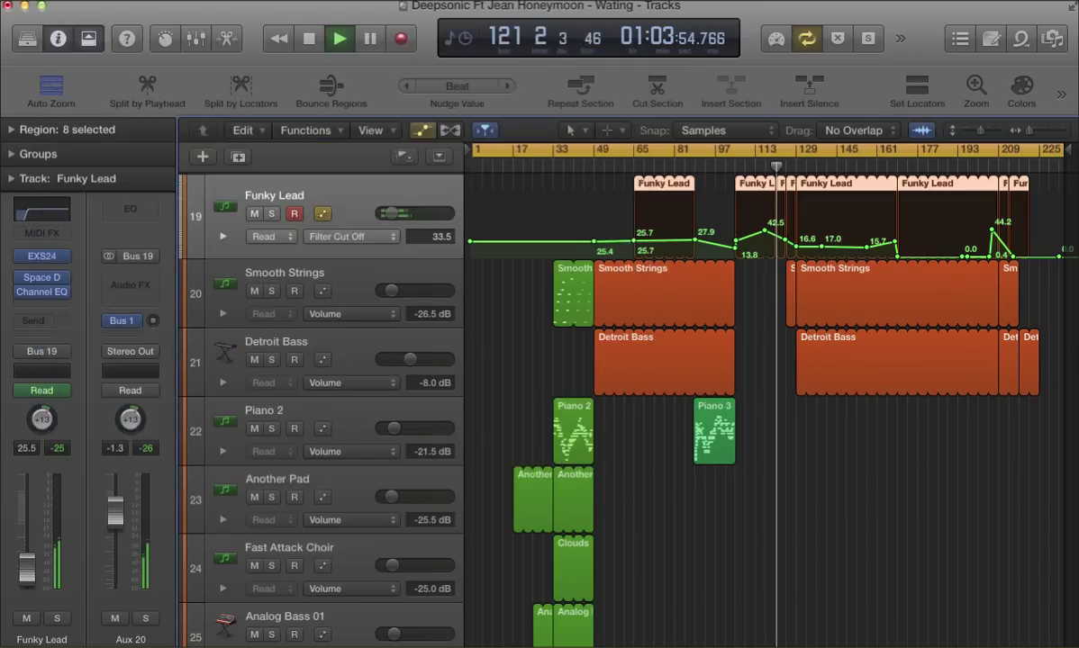
Select the Vox Spoken track and open its Channel EQ to view the low-cut curve
scroll(396, 371, up, 4)
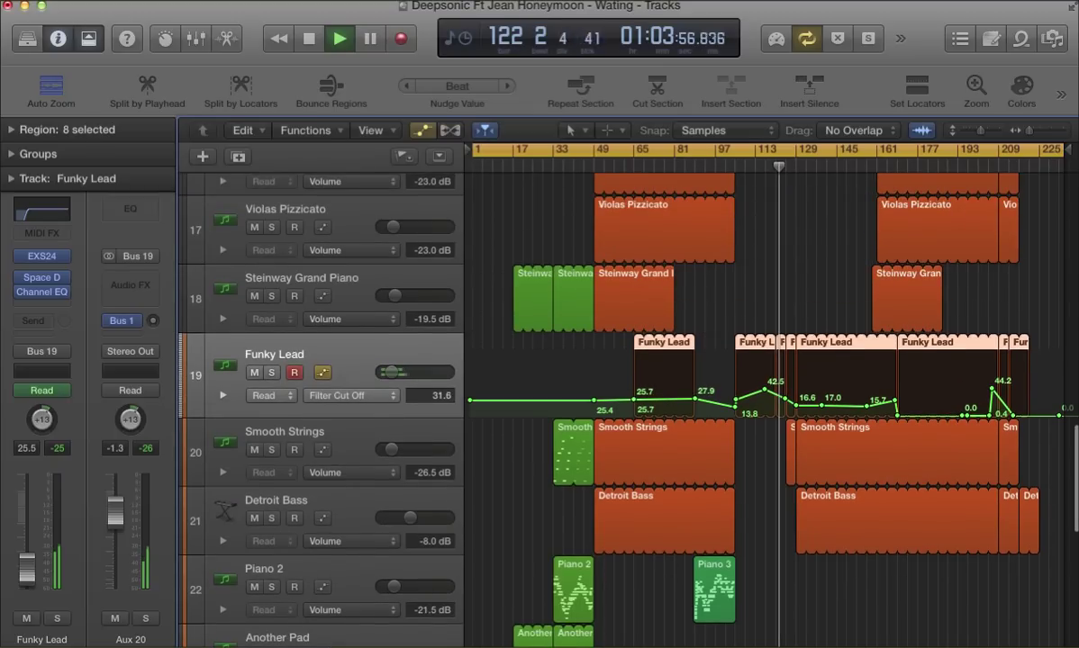
scroll(396, 371, up, 3)
scroll(383, 304, up, 3)
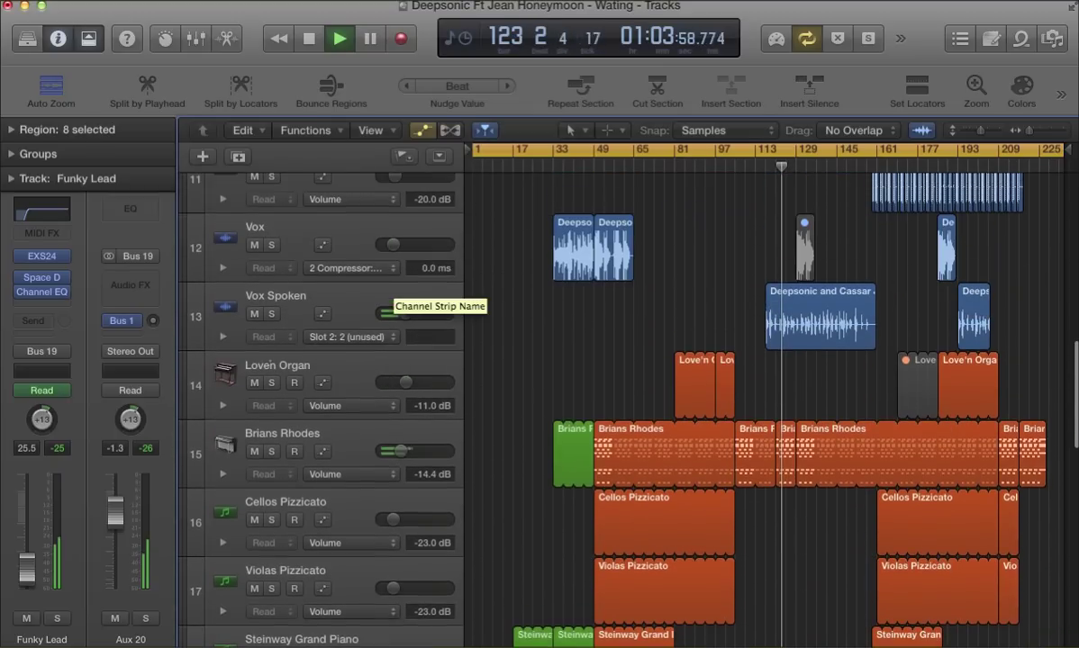
click(346, 297)
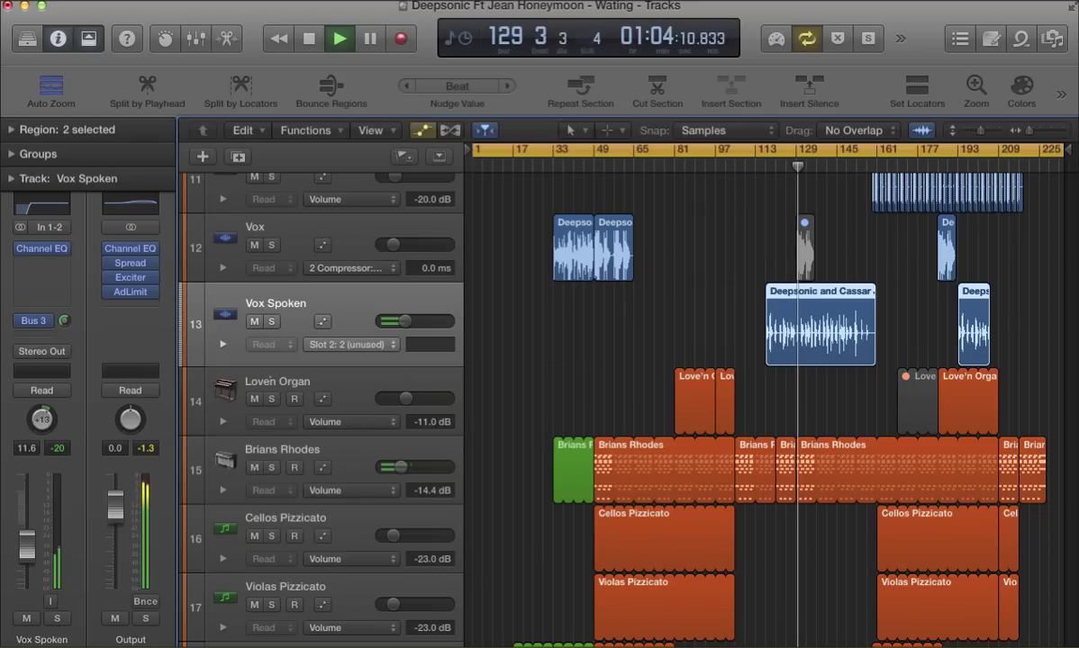
click(41, 248)
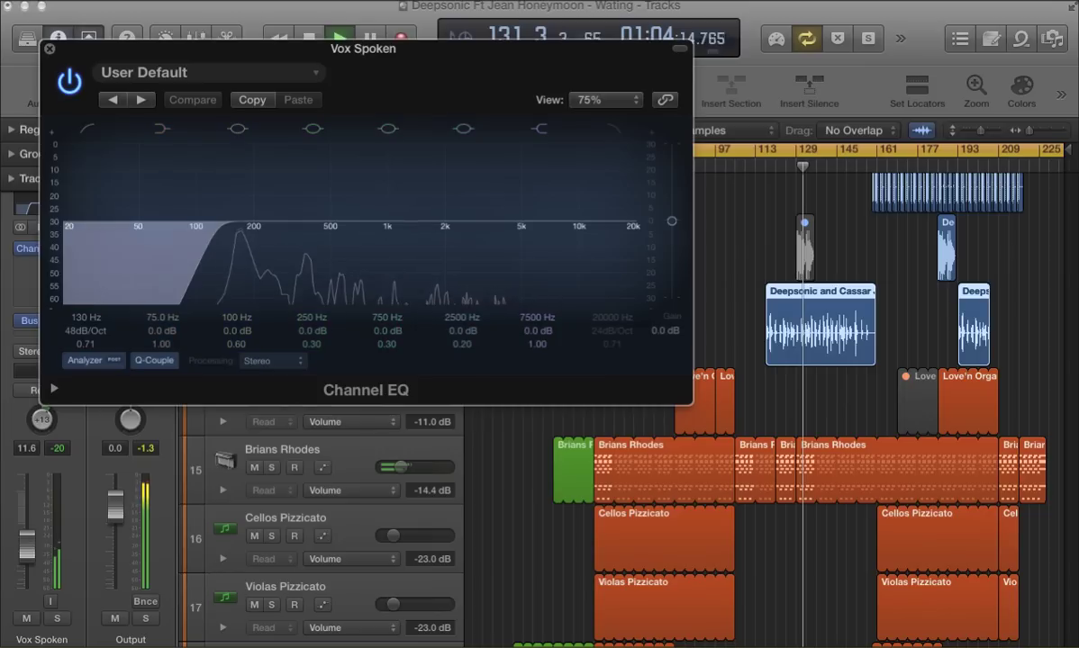
Compare the Vox Spoken Channel EQ bypassed and active, toggle its Analyzer off and on, and close the plug-in
click(70, 81)
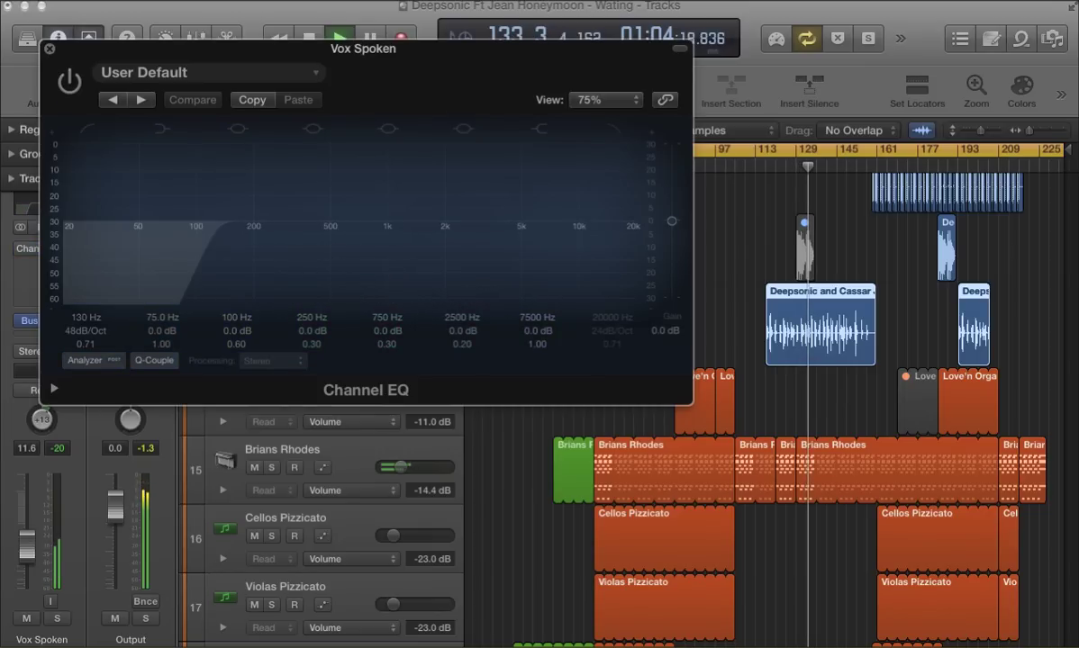
click(85, 360)
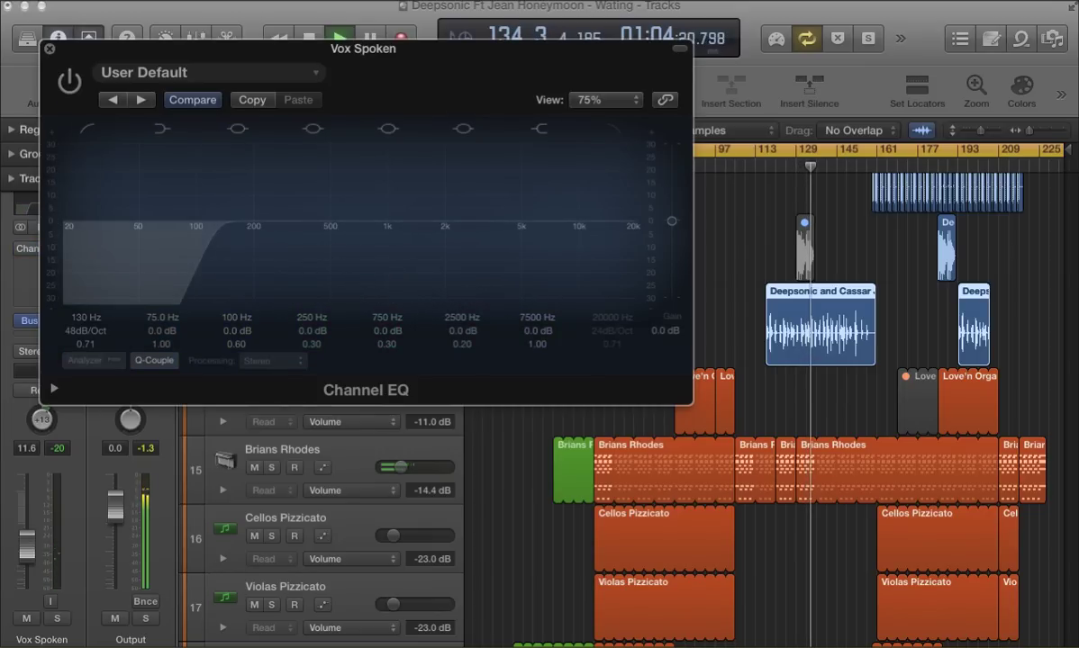
click(85, 360)
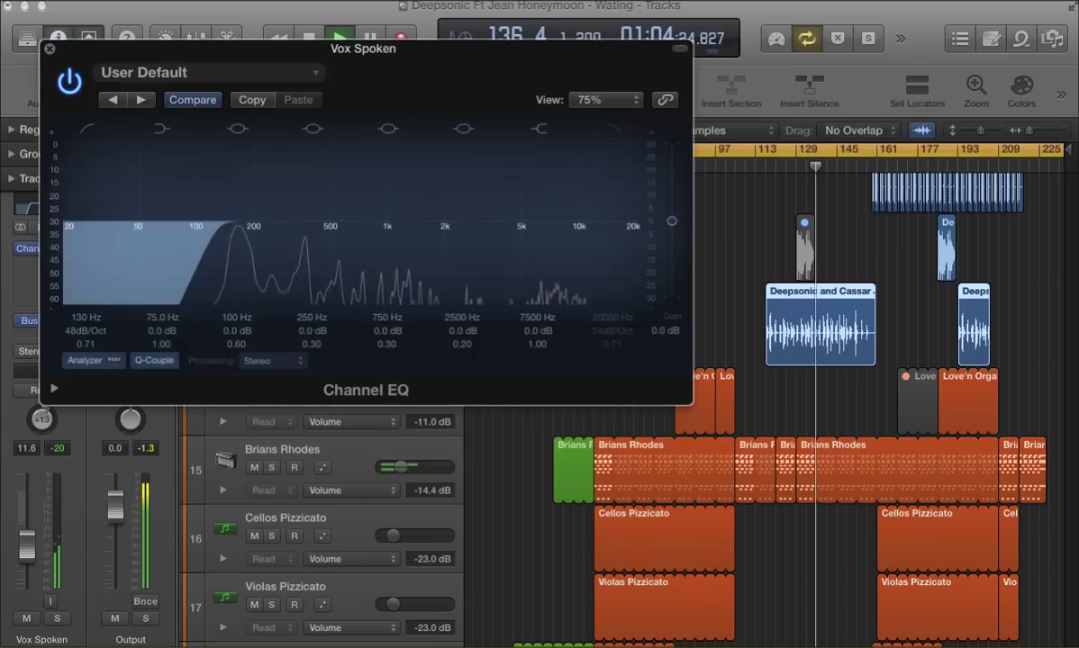
click(49, 49)
key(super+w)
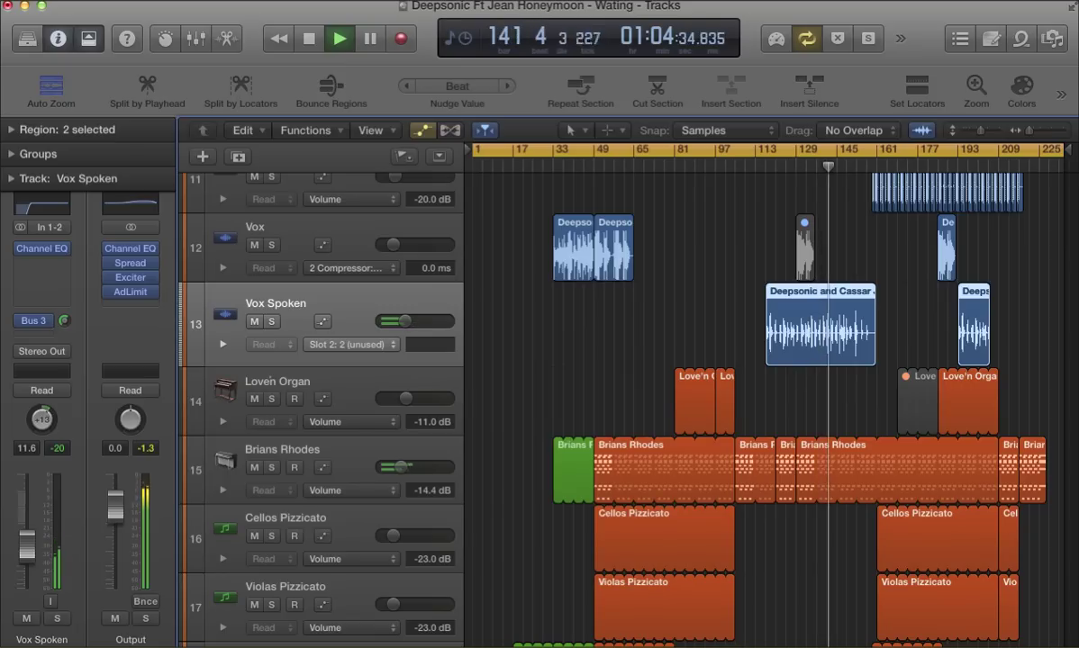
Turn the system's audio output volume all the way down to mute
key(XF86AudioRaiseVolume)
key(XF86AudioLowerVolume)
key(XF86AudioLowerVolume)
key(XF86AudioLowerVolume)
key(XF86AudioLowerVolume)
key(XF86AudioLowerVolume)
key(XF86AudioLowerVolume)
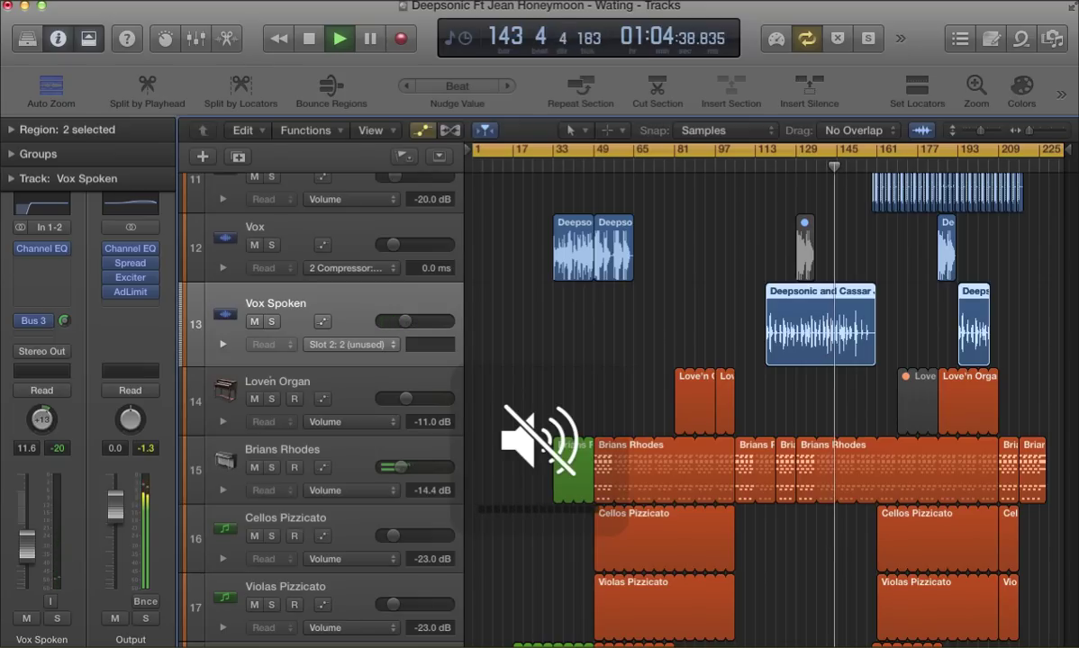
click(577, 0)
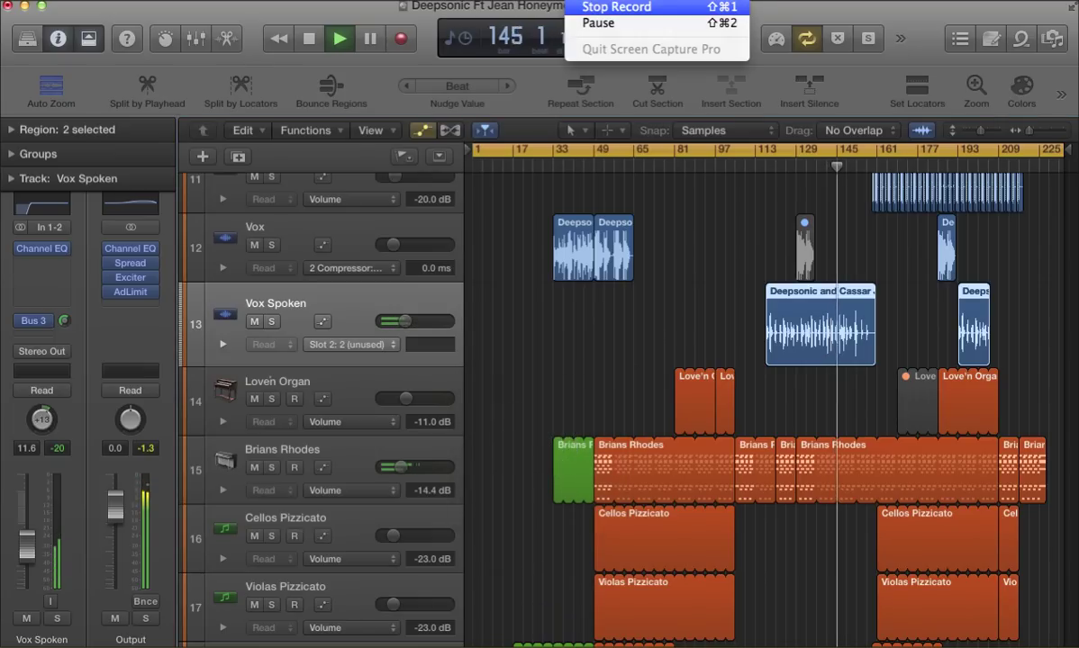